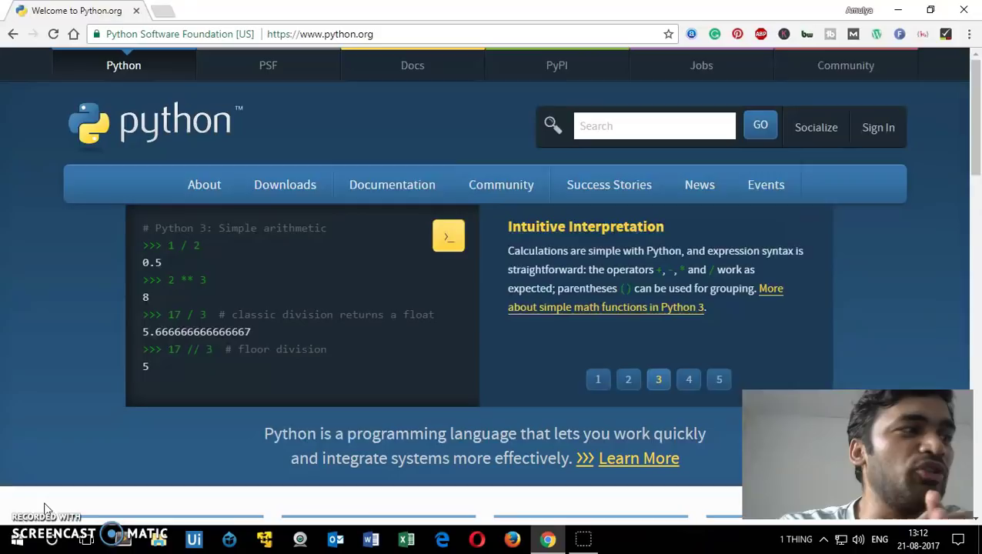
Use the Downloads menu on python.org to reach the Python Releases for Windows page
click(434, 34)
click(432, 142)
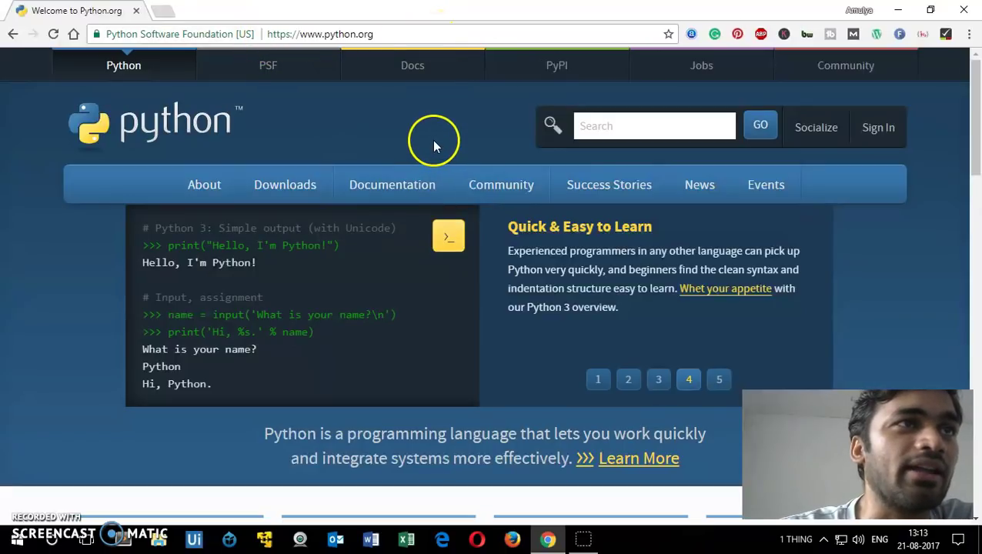
mouse_move(508, 192)
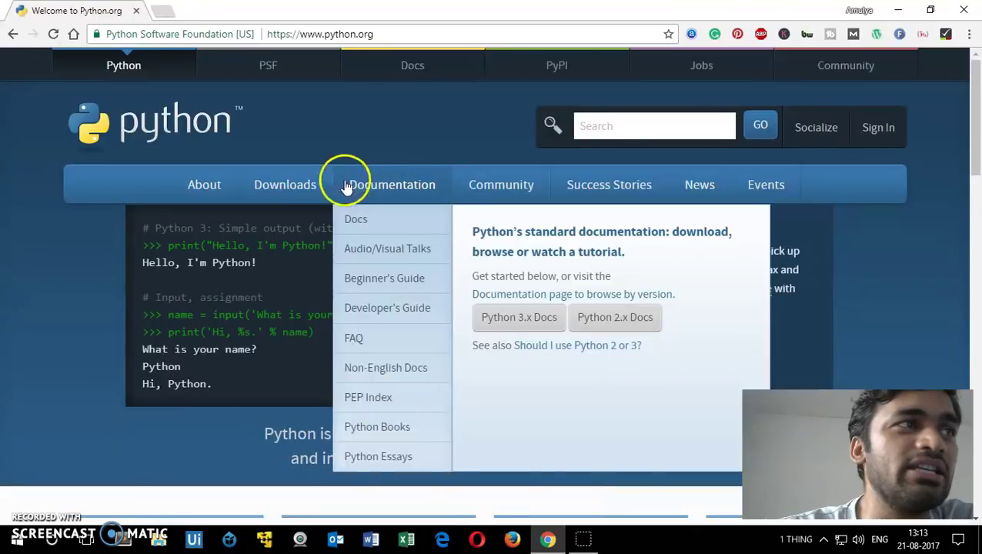
mouse_move(274, 181)
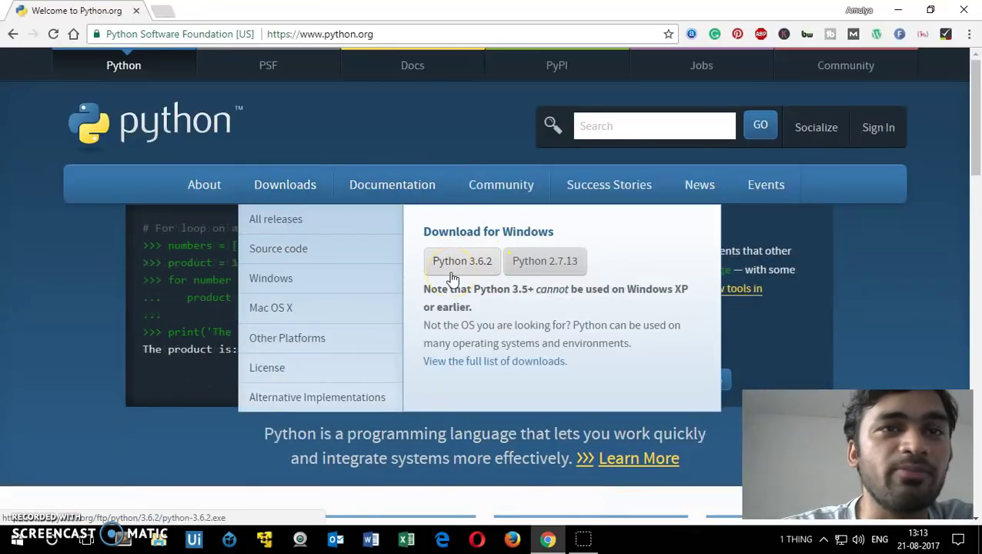
click(465, 276)
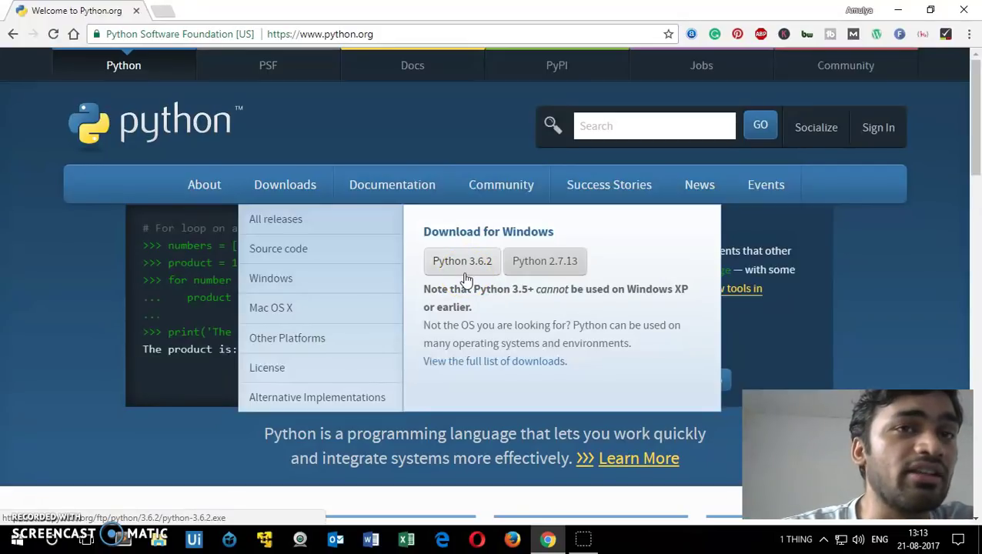
click(453, 271)
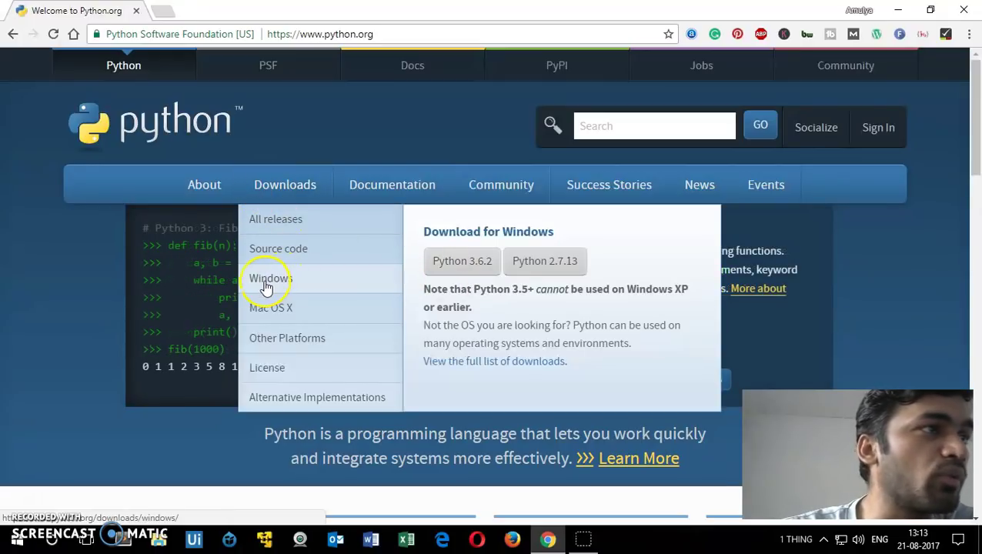
click(460, 266)
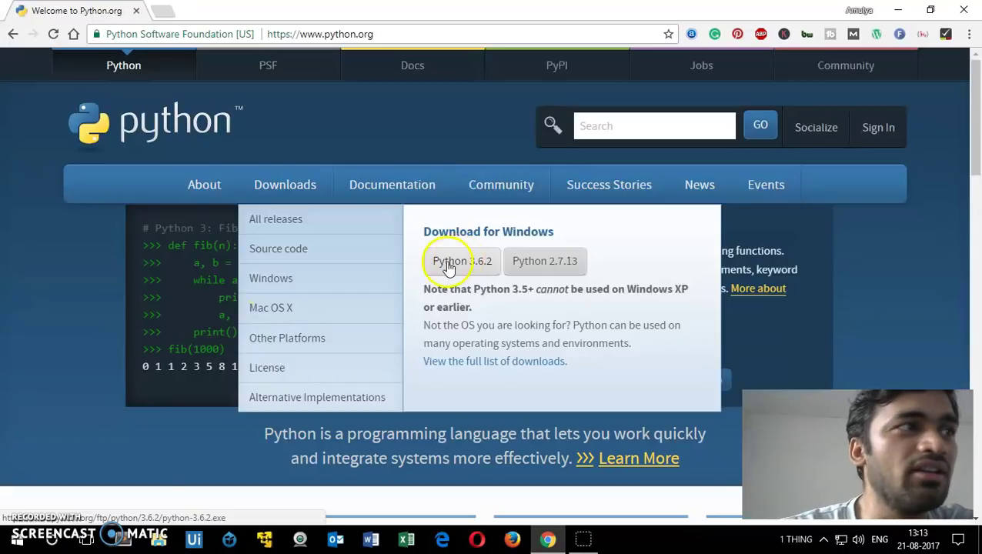
click(277, 284)
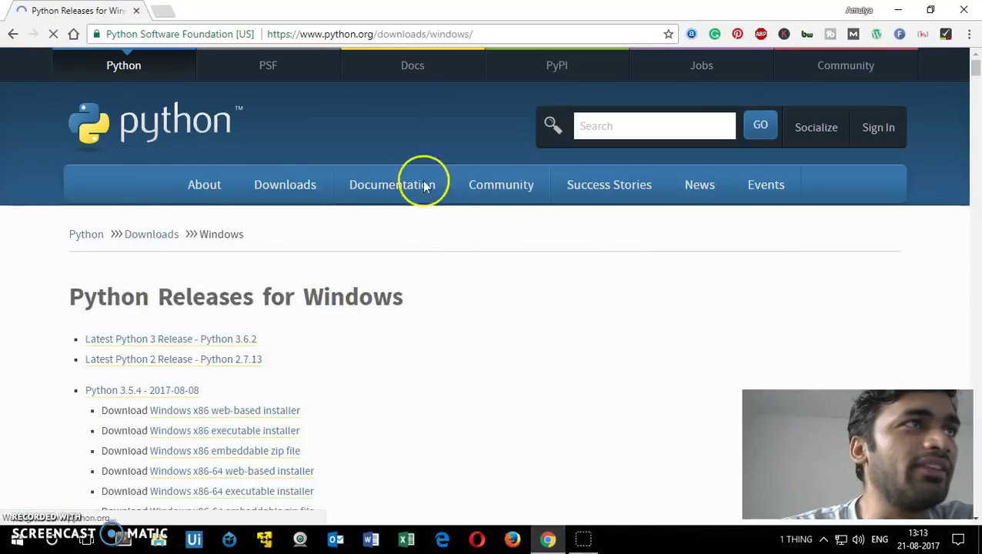
Open the 'Latest Python 3 Release - Python 3.6.2' link from the Windows releases list
drag(322, 34, 516, 36)
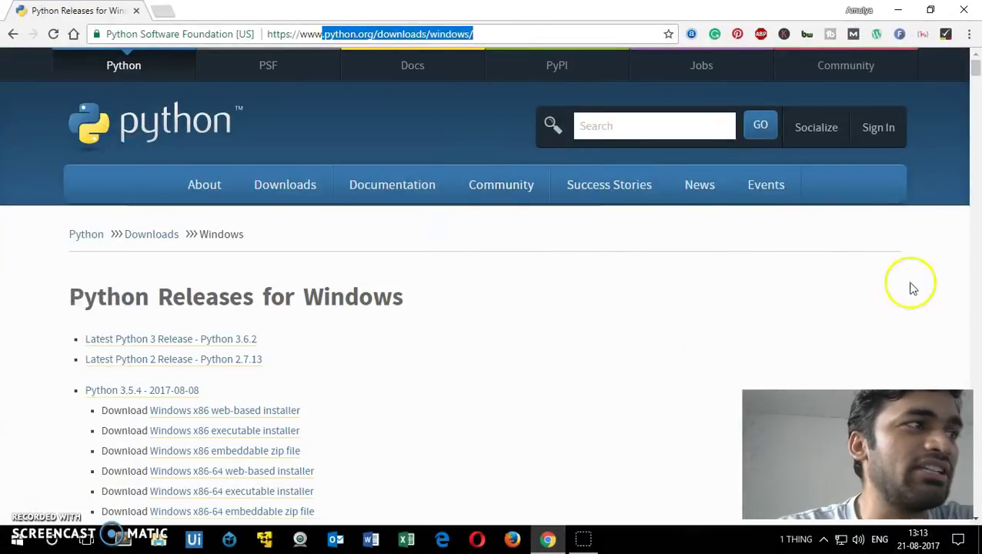
drag(136, 296, 449, 294)
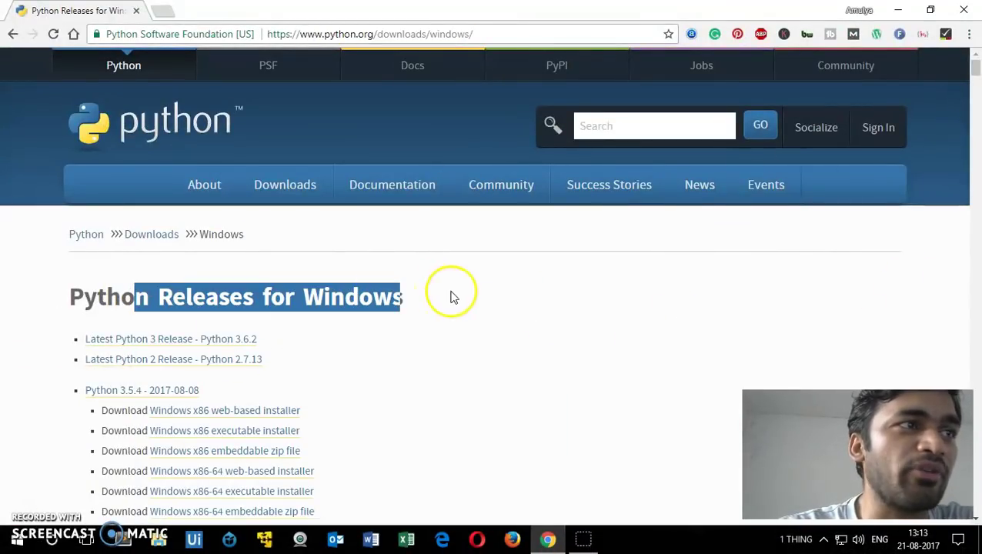
mouse_move(975, 75)
mouse_down()
mouse_move(976, 520)
mouse_move(972, 60)
mouse_up()
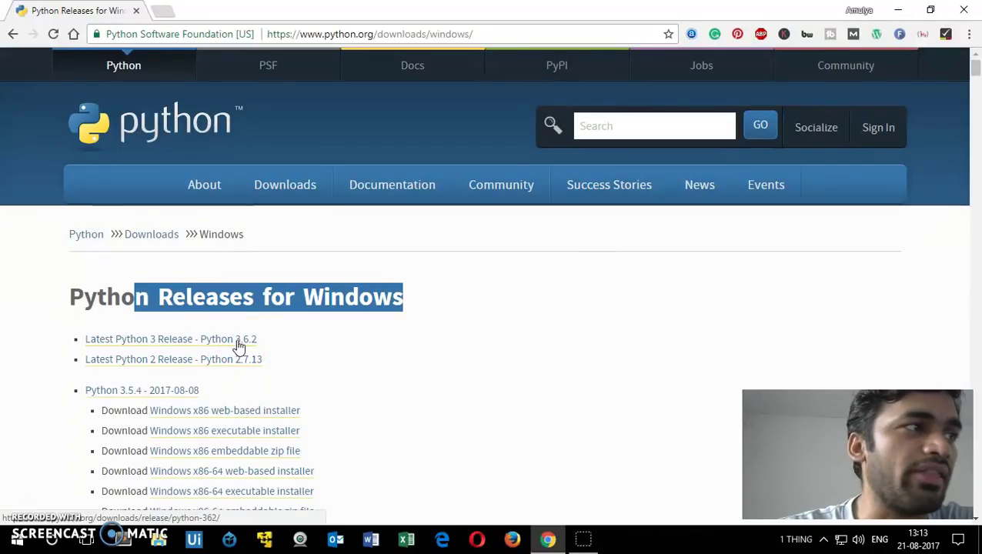
click(164, 343)
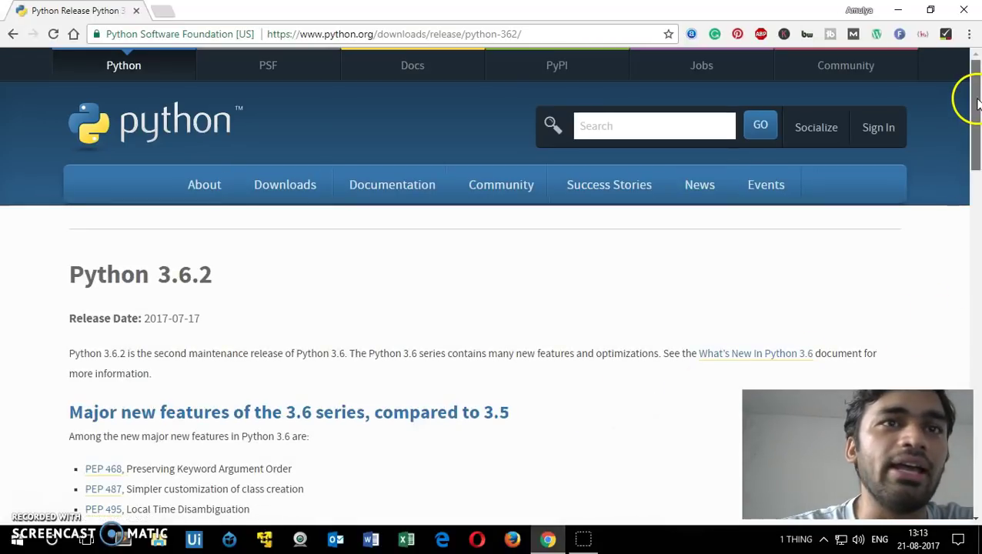
Scroll past the Major new features section down to the 3.6.2 Files table
mouse_move(975, 97)
mouse_down()
mouse_move(979, 160)
mouse_move(975, 103)
mouse_up()
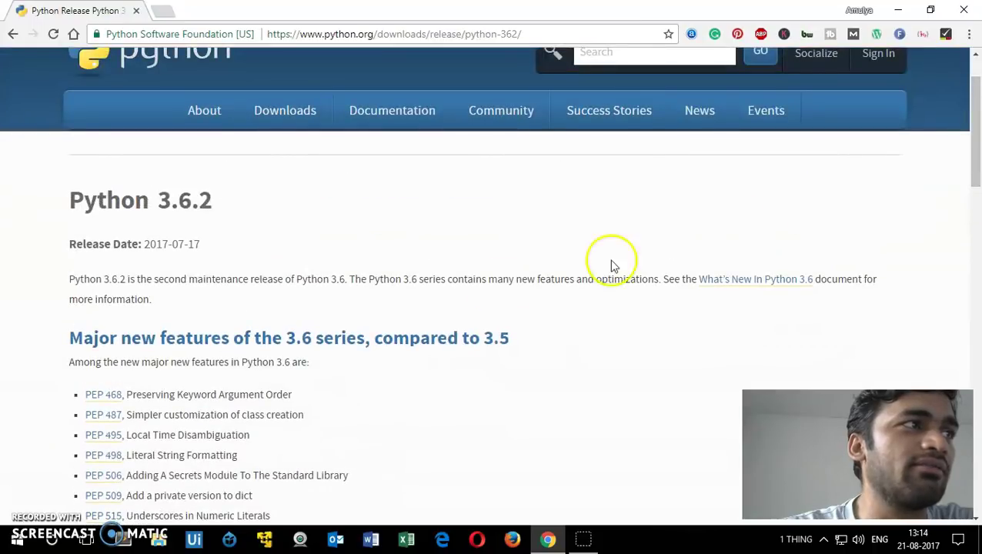
drag(59, 345, 432, 357)
click(391, 350)
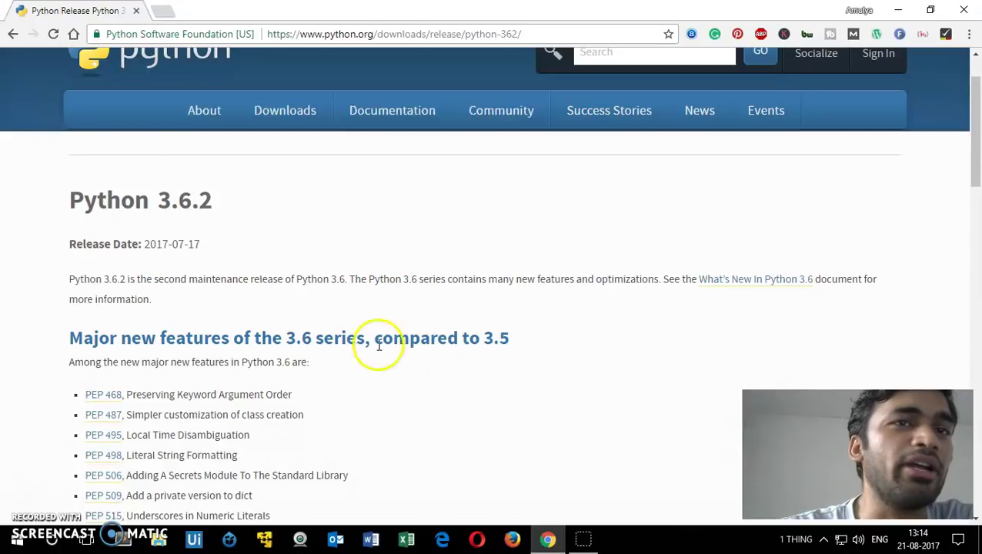
drag(978, 119, 979, 366)
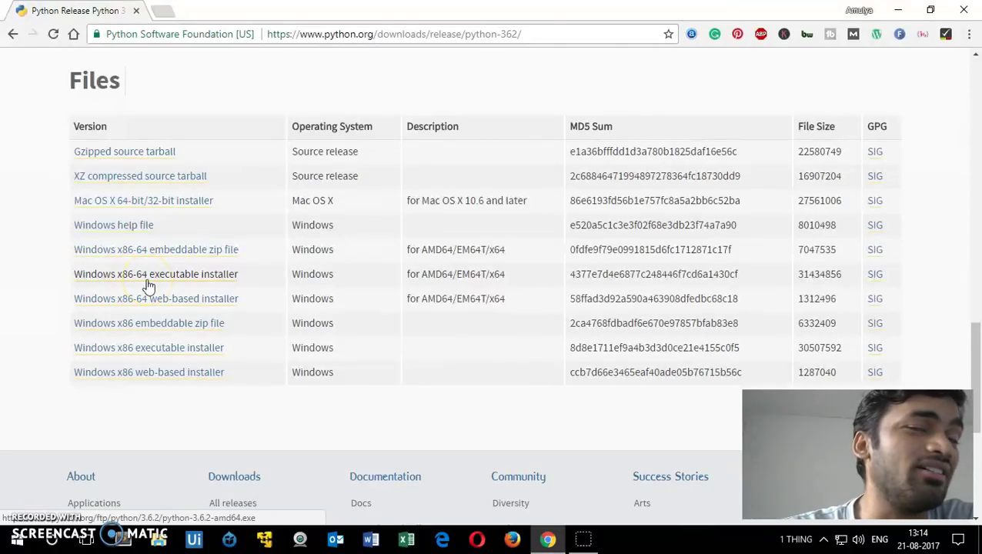
Save the Windows x86-64 executable installer to Downloads and return to the python.org home page
click(189, 277)
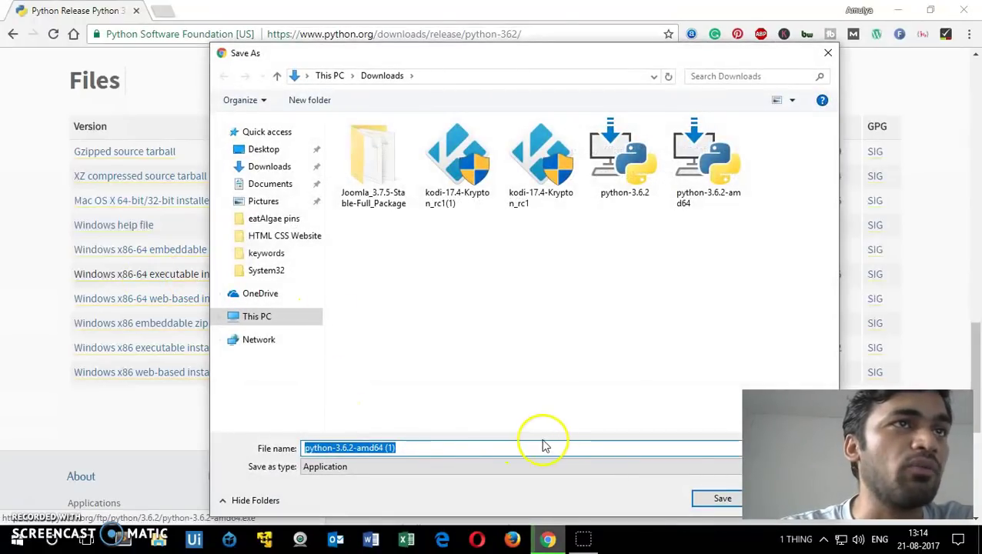
click(722, 500)
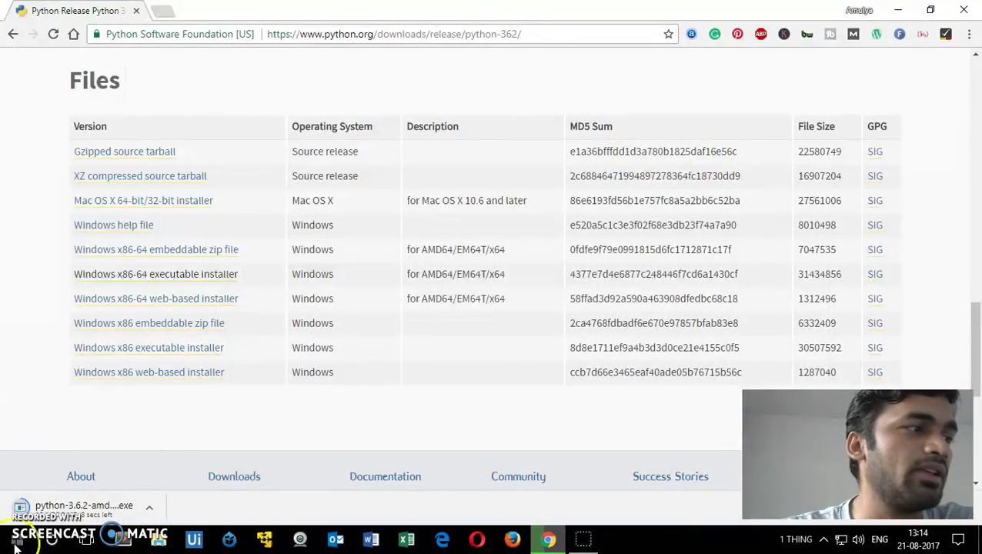
click(211, 513)
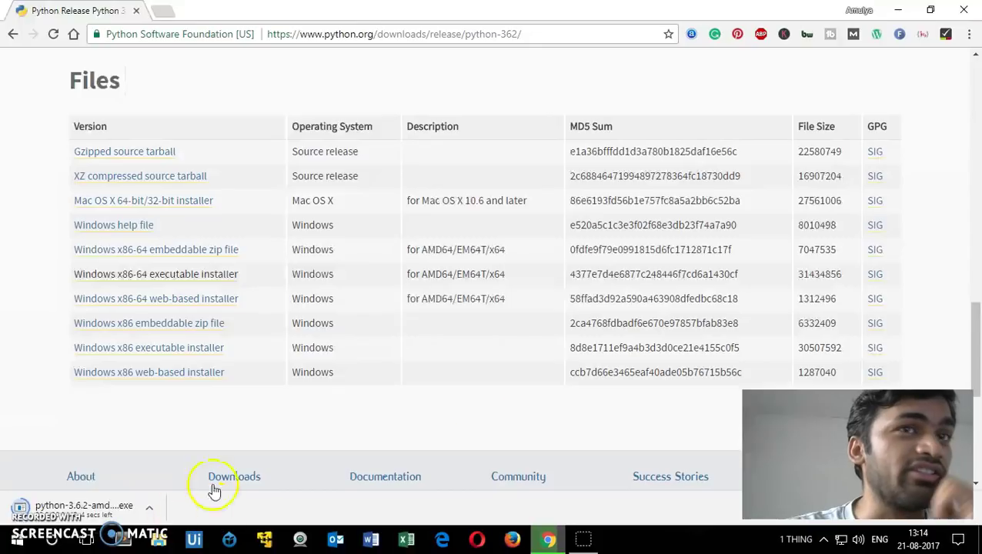
drag(975, 344, 971, 77)
click(128, 120)
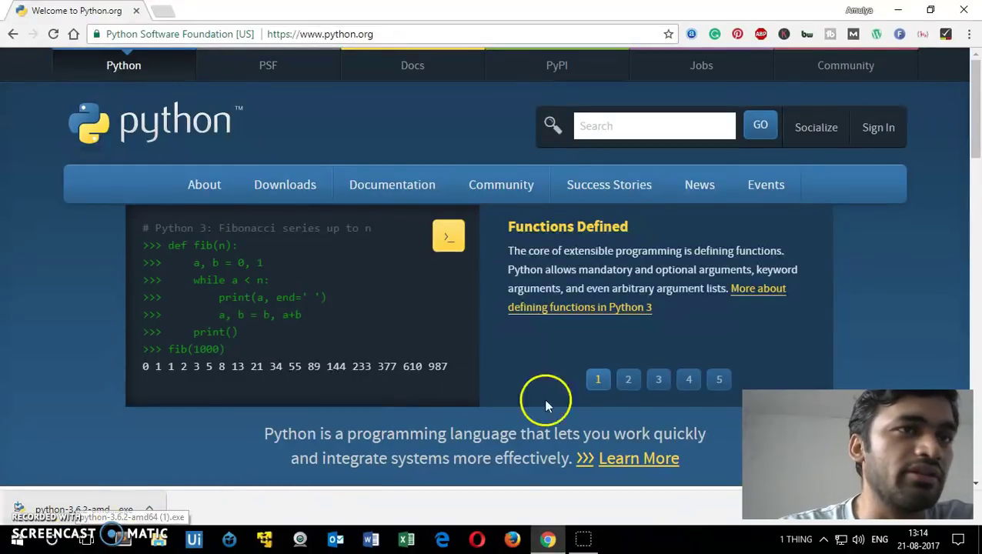
Start the online interactive shell and run the downloaded python-3.6.2-amd64.exe
click(447, 237)
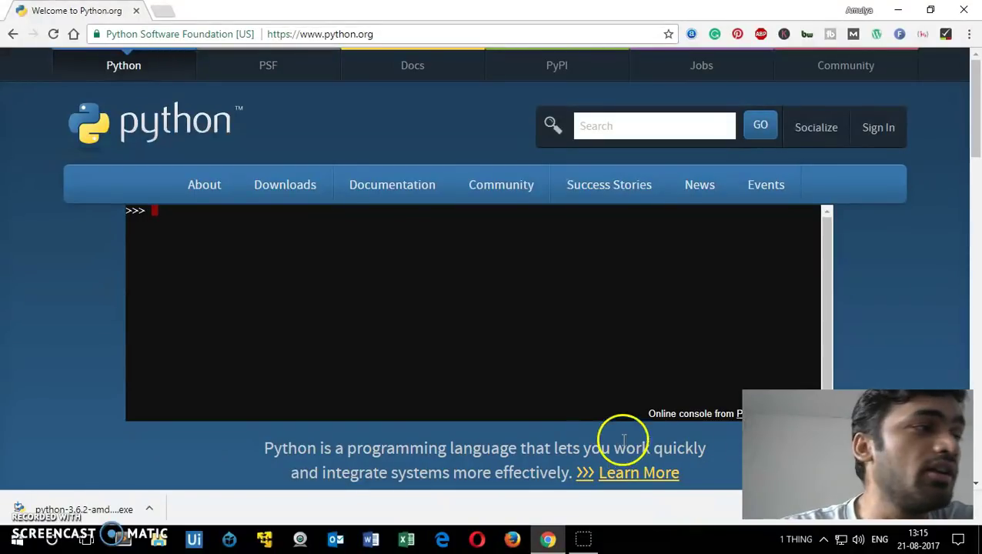
click(82, 512)
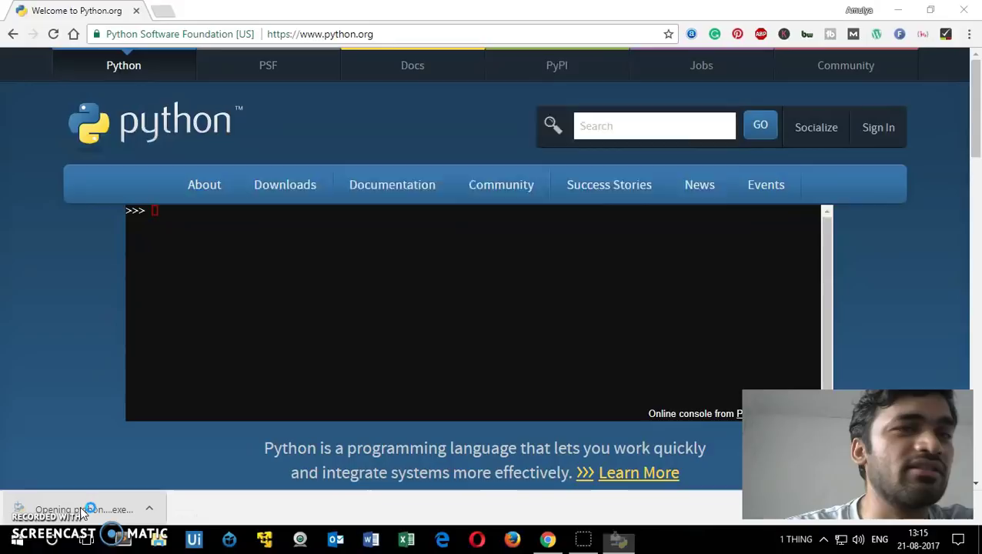
Enable 'Add Python 3.6 to PATH' and begin the default Install Now setup
click(105, 498)
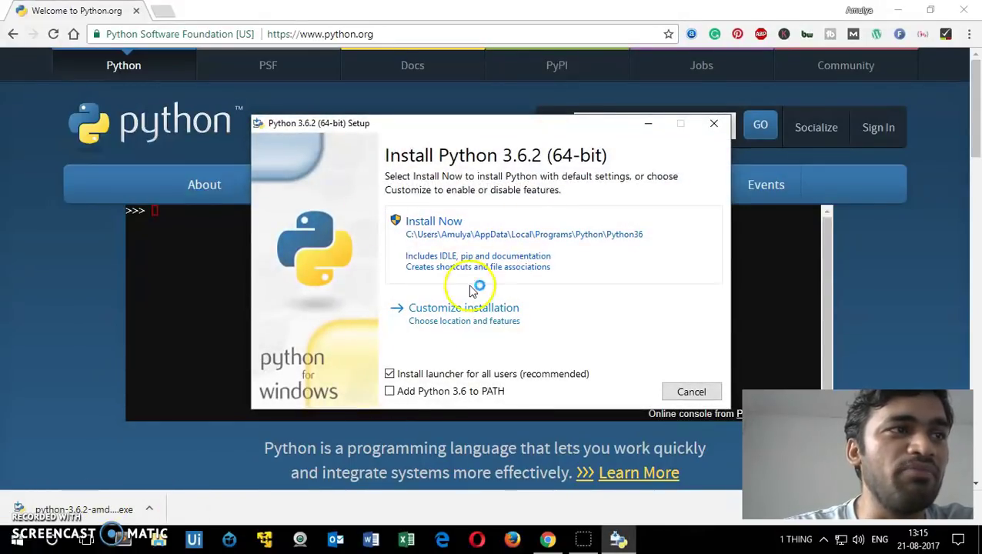
click(391, 393)
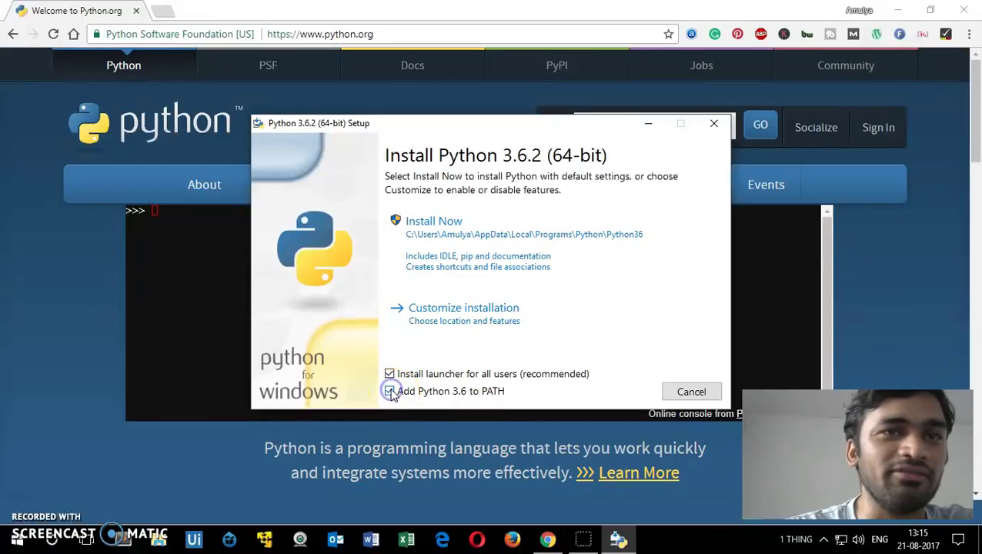
click(452, 221)
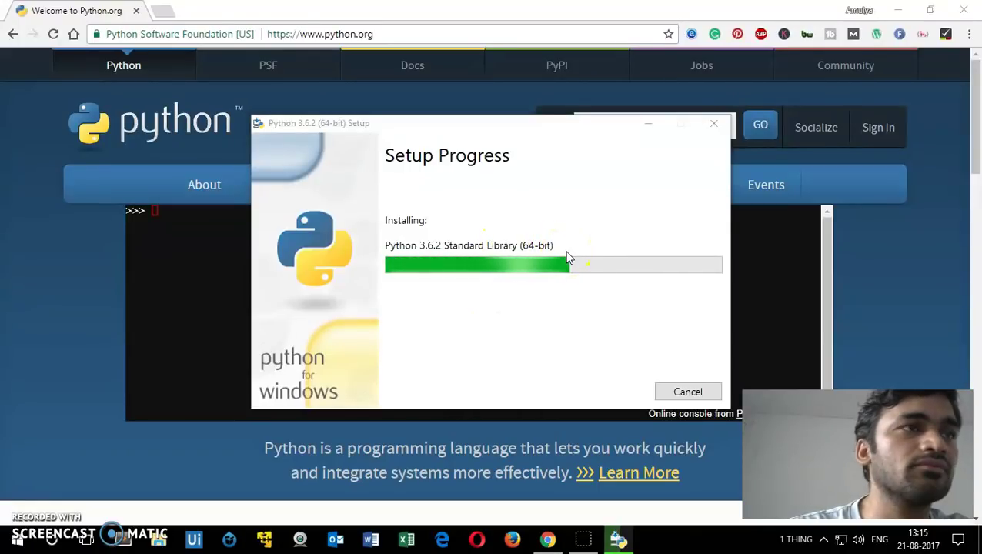
click(551, 317)
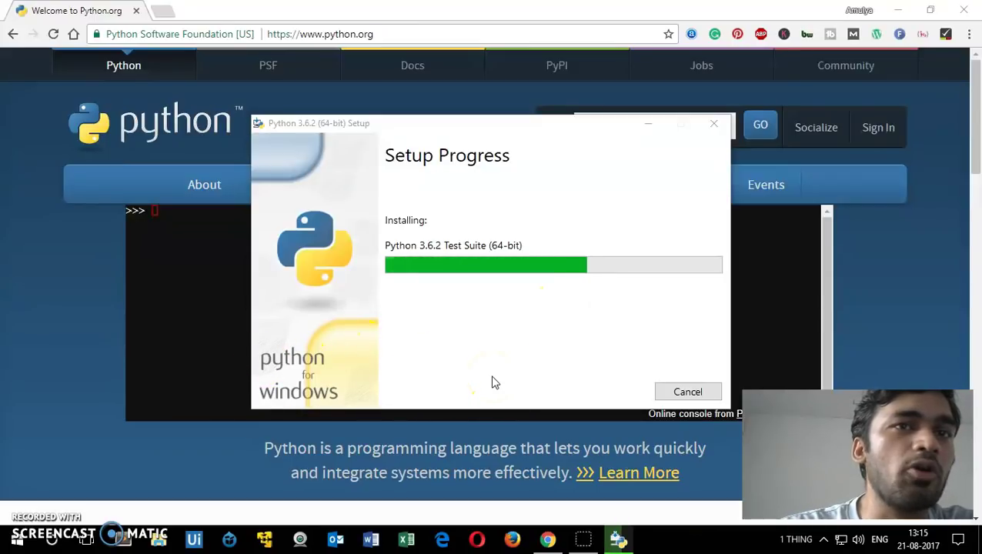
click(58, 308)
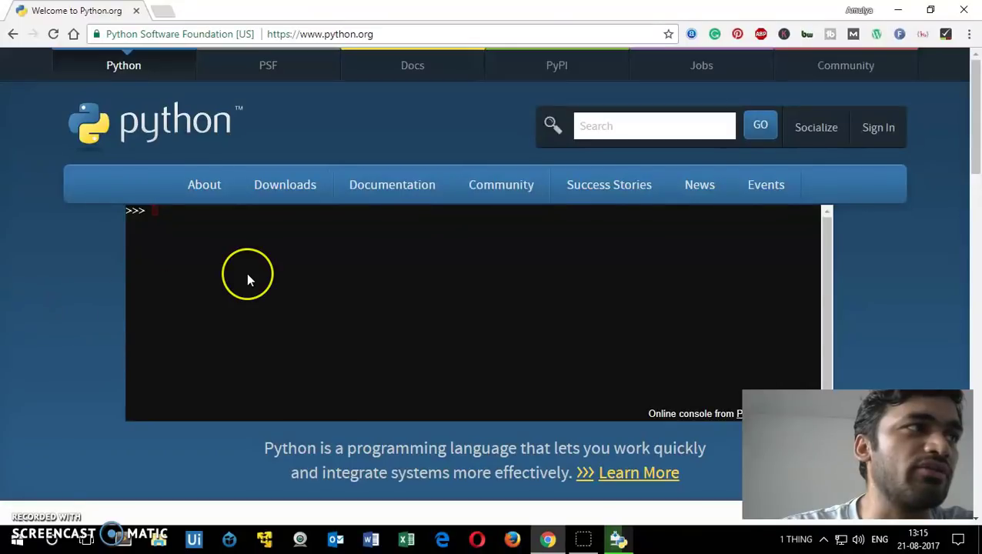
Enter print("please subscribe for my channel") in the online console and run it
text(p)
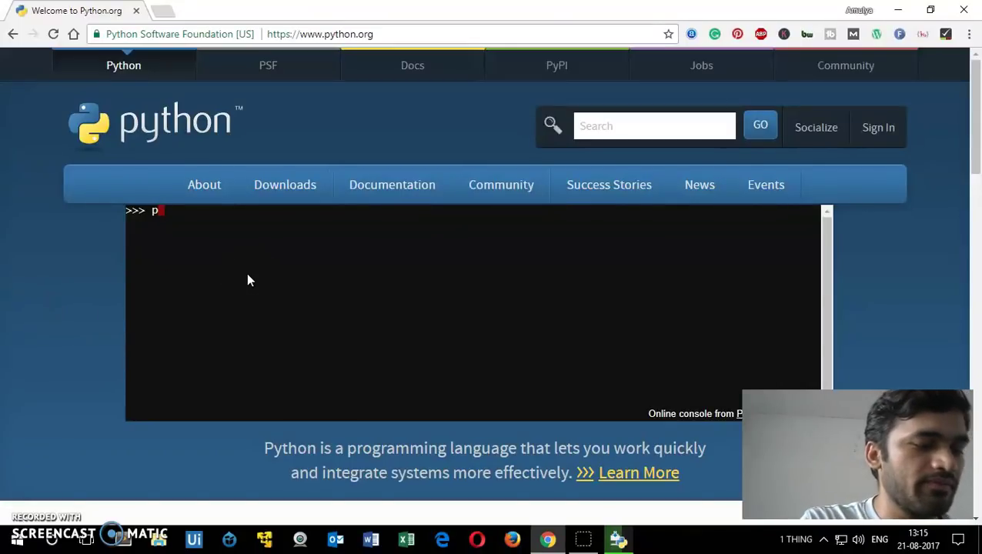
text(rint ()
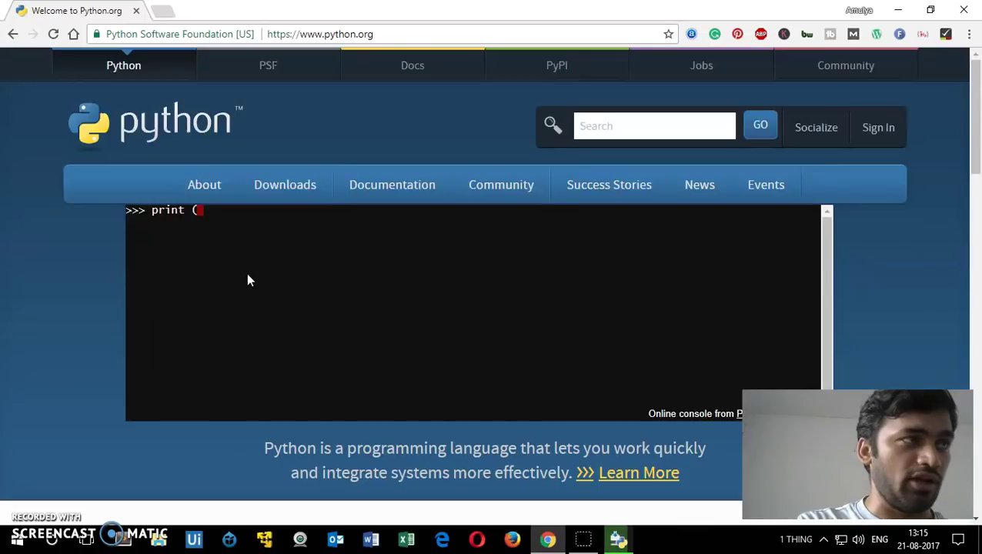
text("")
key(BackSpace)
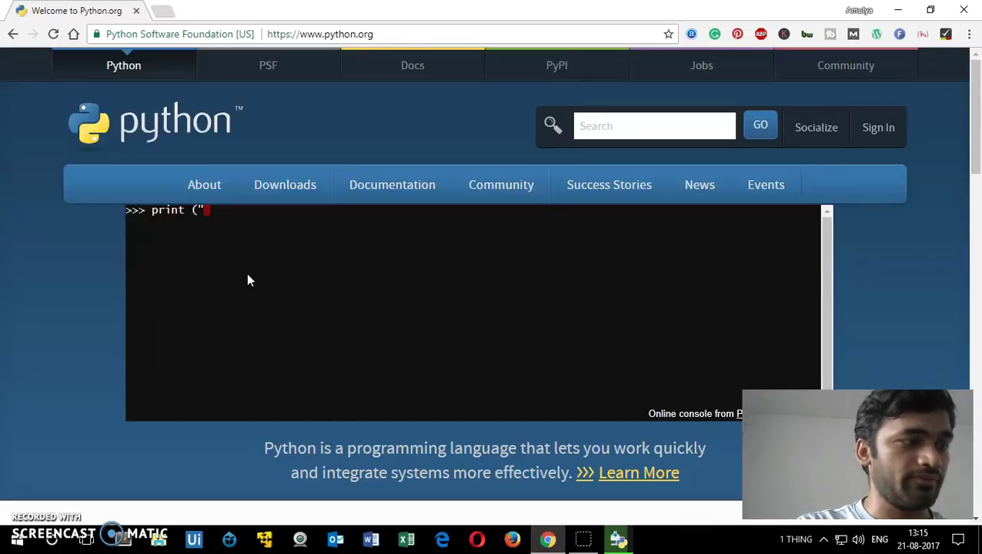
text(Su)
key(BackSpace)
key(BackSpace)
text(p)
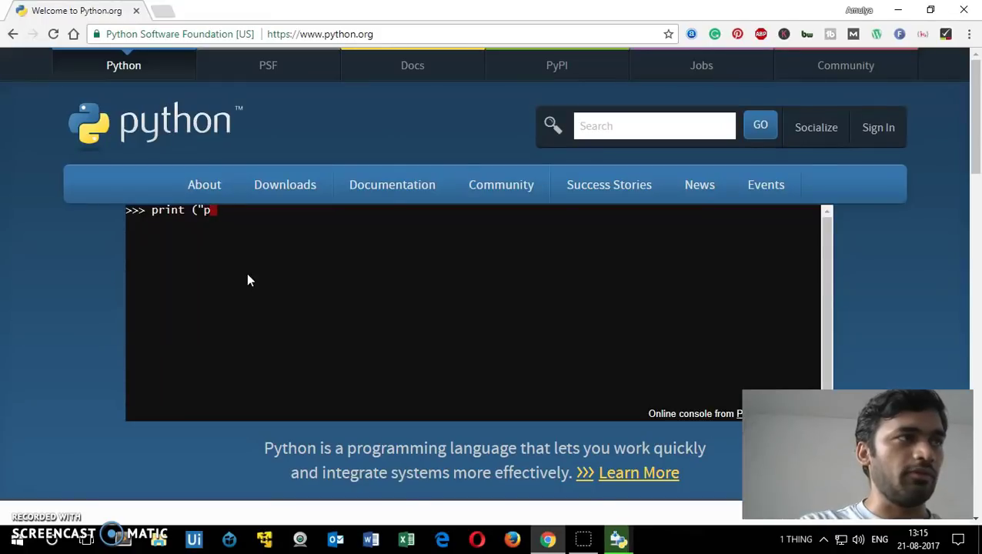
text(lease s)
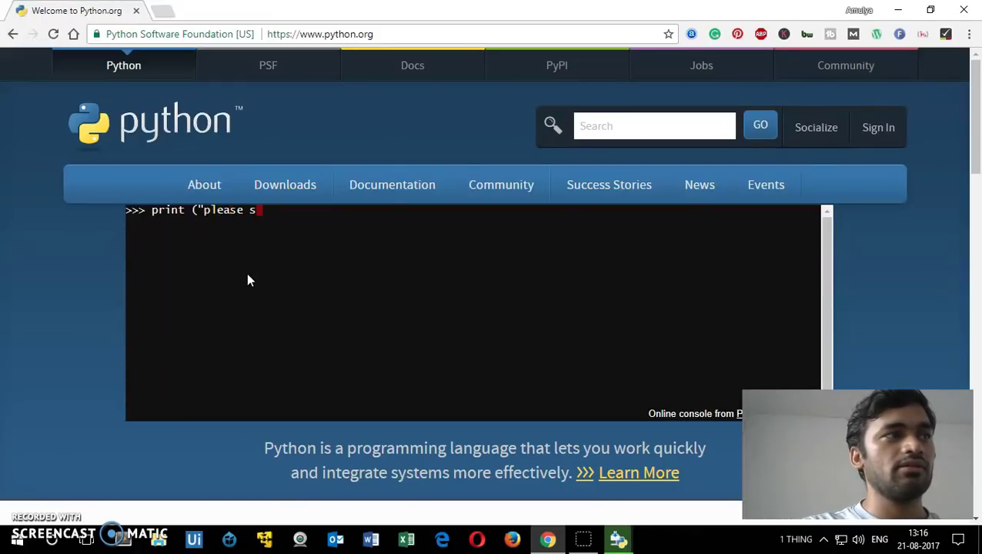
text(ubscribe )
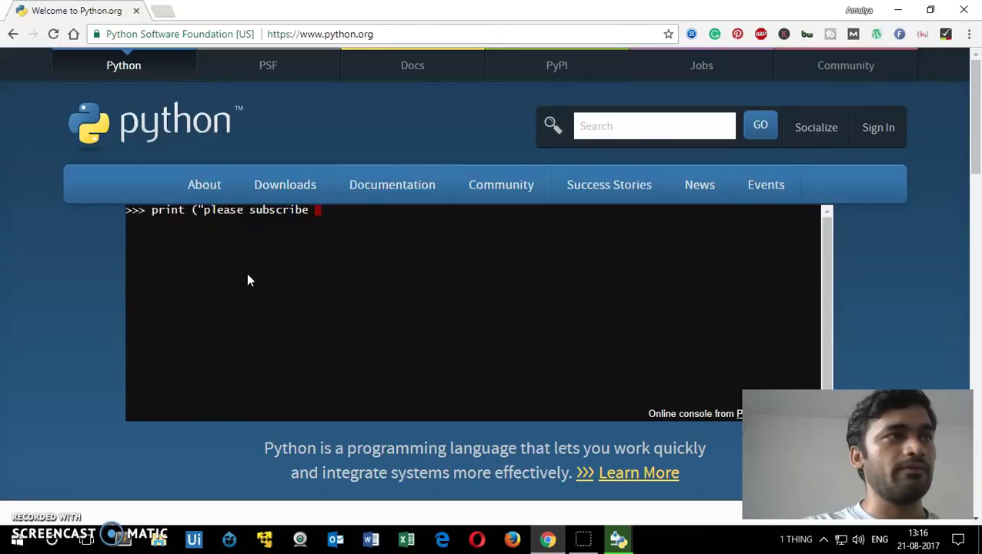
text(for my channel)
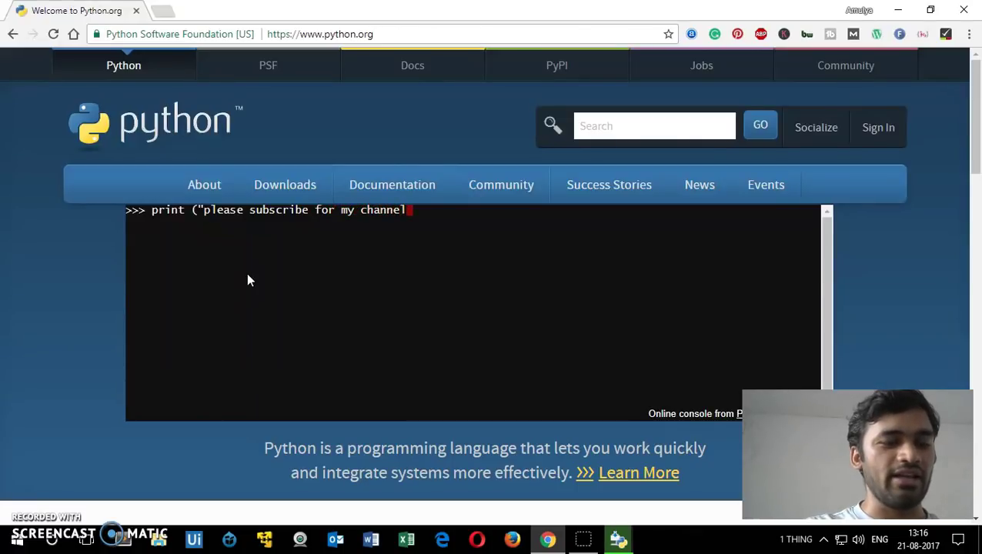
text("")
key(BackSpace)
text())
key(Return)
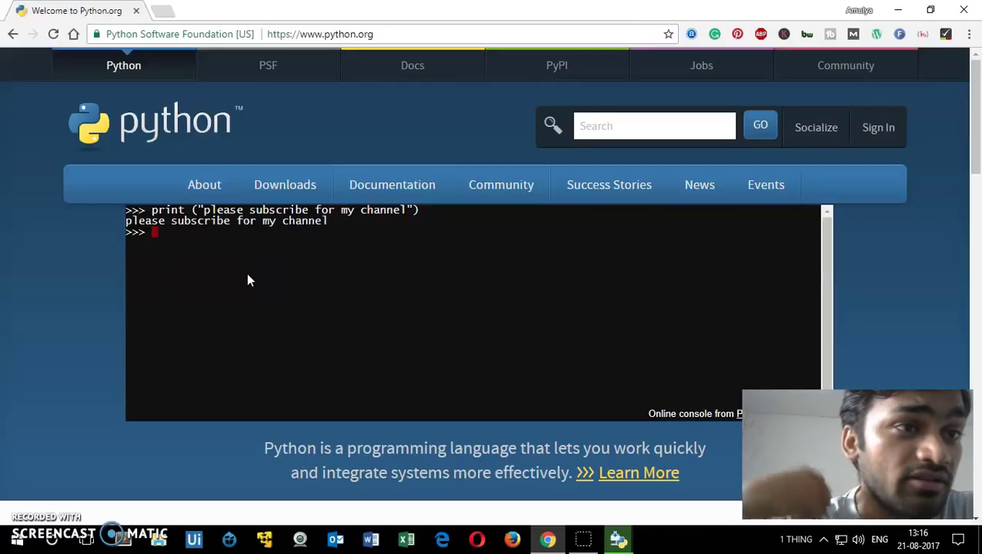
click(241, 337)
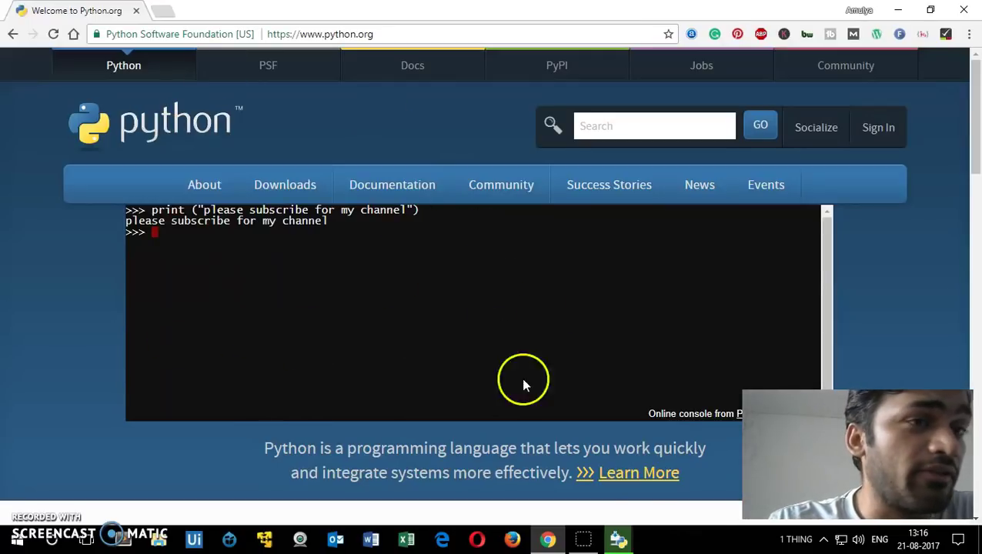
Wait for the Python 3.6.2 installer to report success, then close it
click(620, 537)
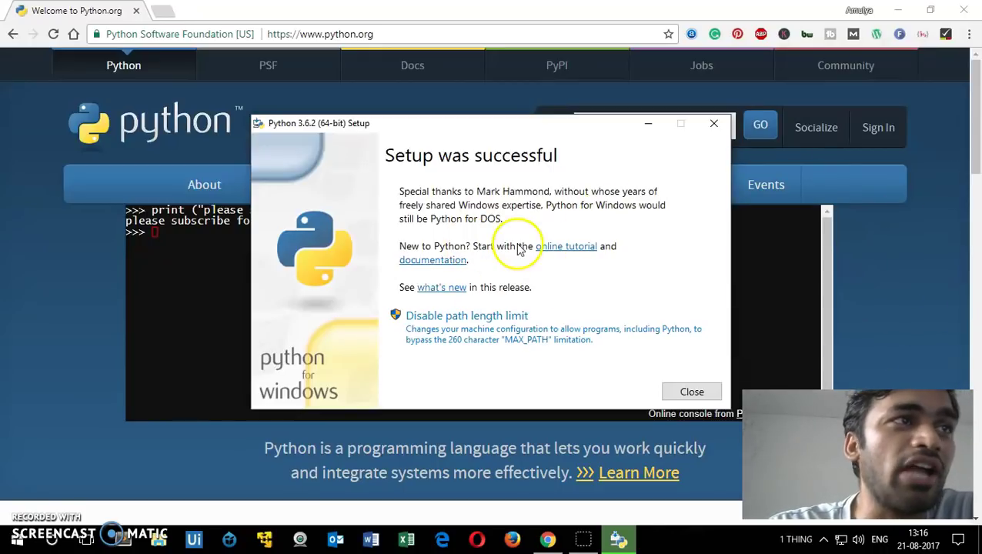
click(694, 393)
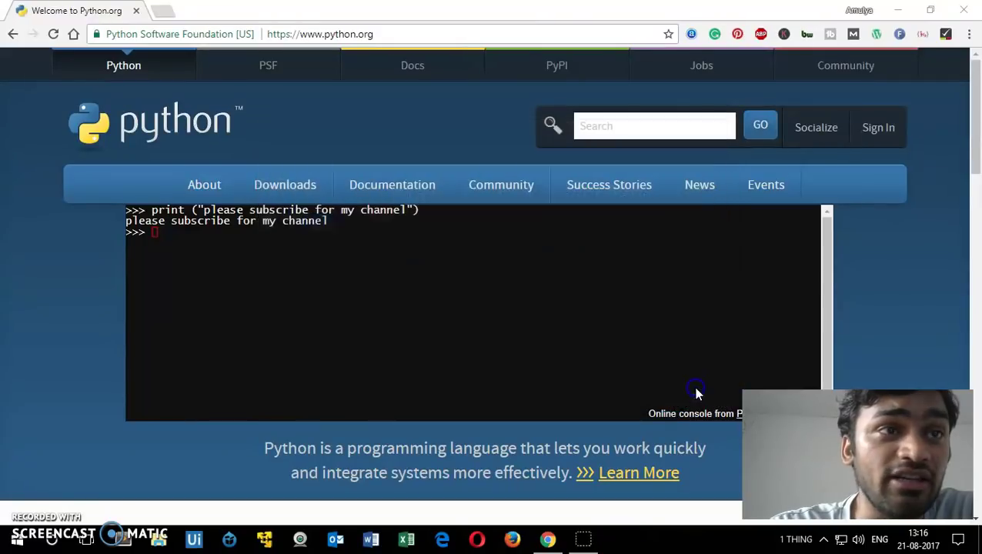
Launch IDLE (Python 3.6 64-bit) from the Start menu's Recently added apps
click(16, 538)
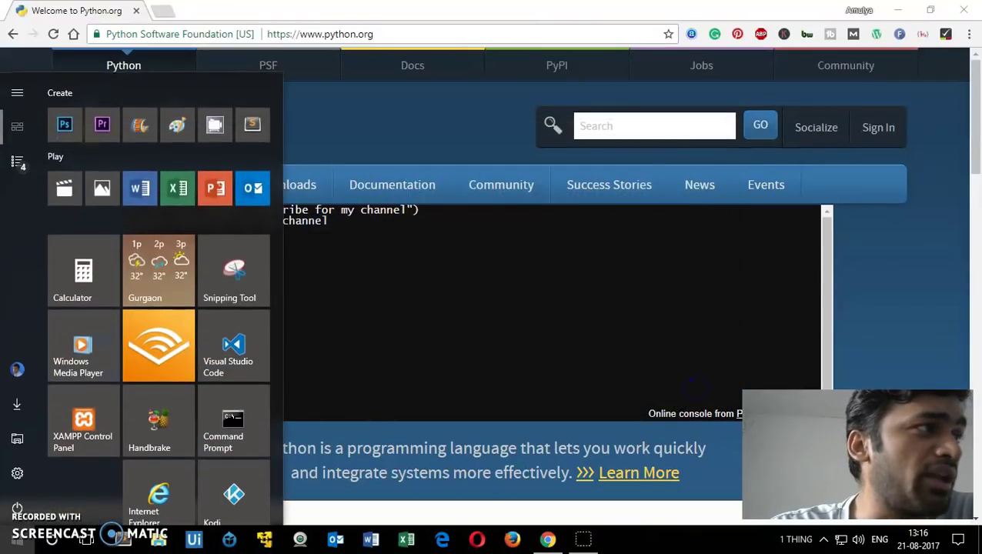
click(19, 163)
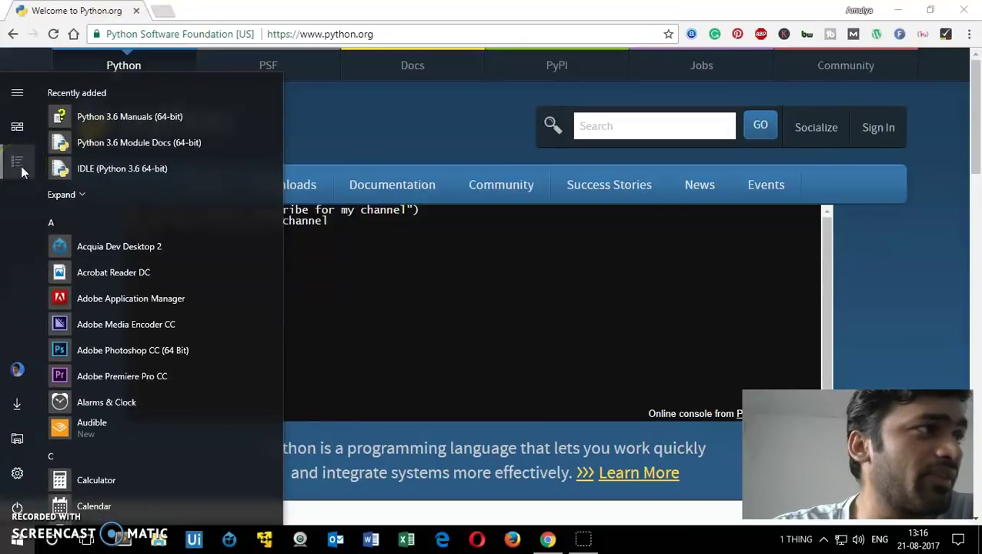
click(134, 169)
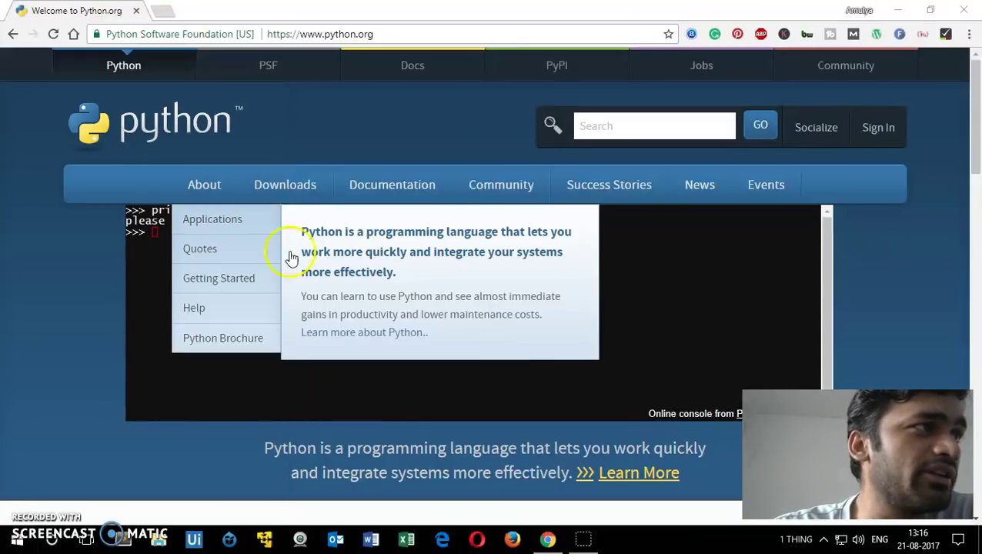
mouse_move(324, 189)
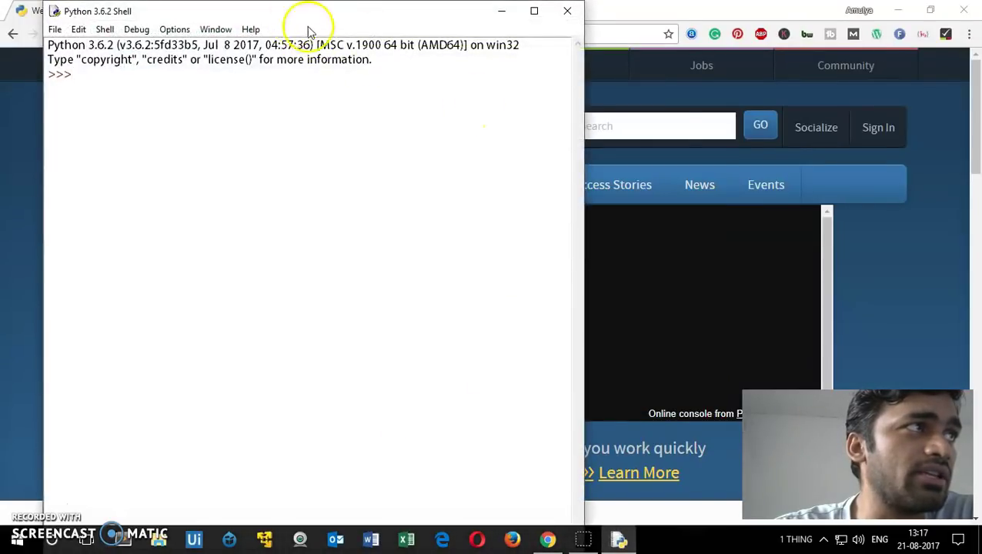
Center the IDLE window and run print("hello word") at the >>> prompt
drag(308, 31, 466, 115)
text(printe)
key(BackSpace)
text(()
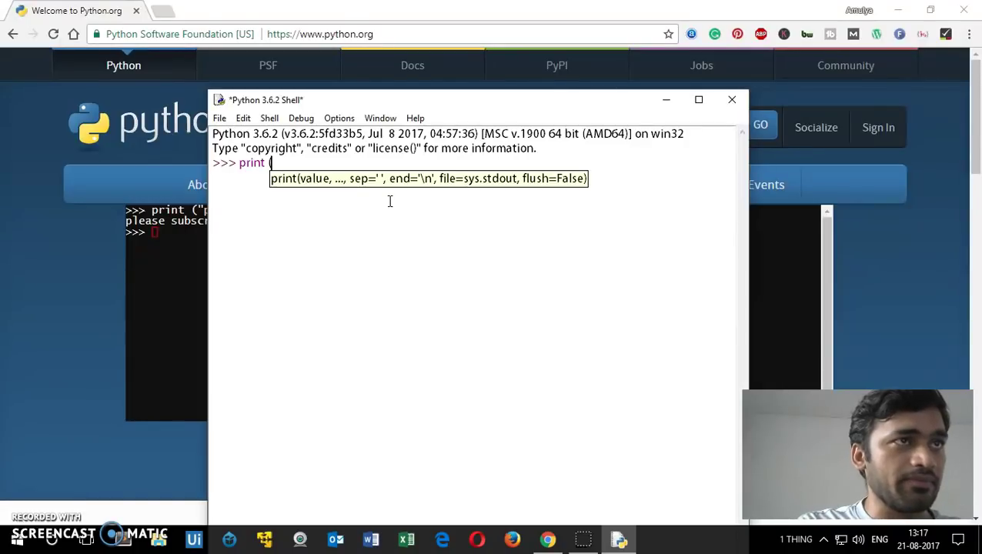
text("hell)
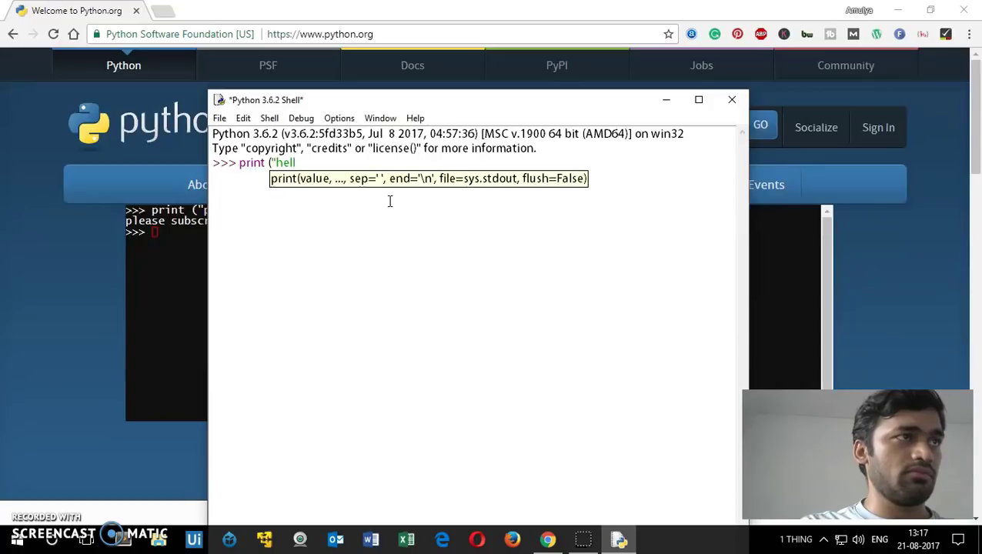
text(ow wo)
key(BackSpace)
key(BackSpace)
key(BackSpace)
key(BackSpace)
text(word)
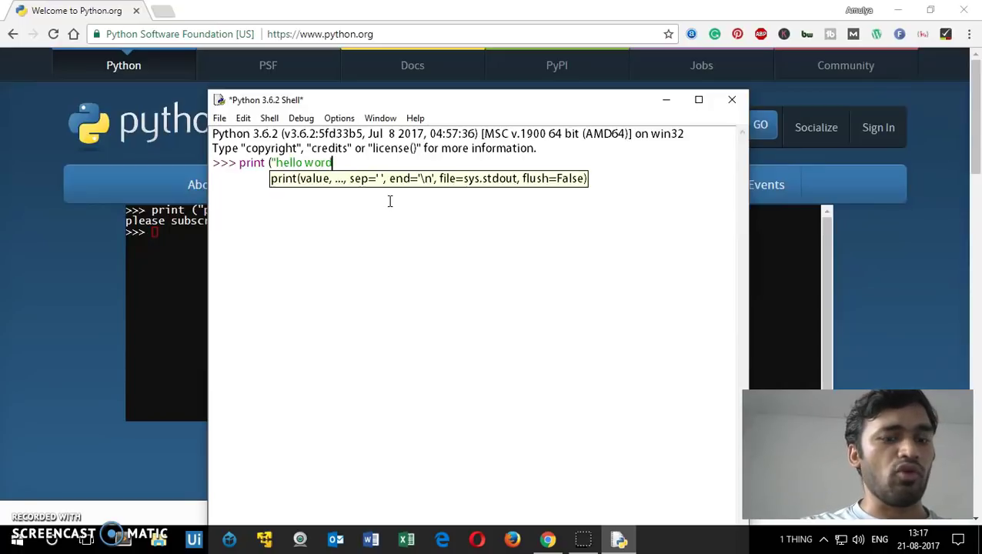
text("))
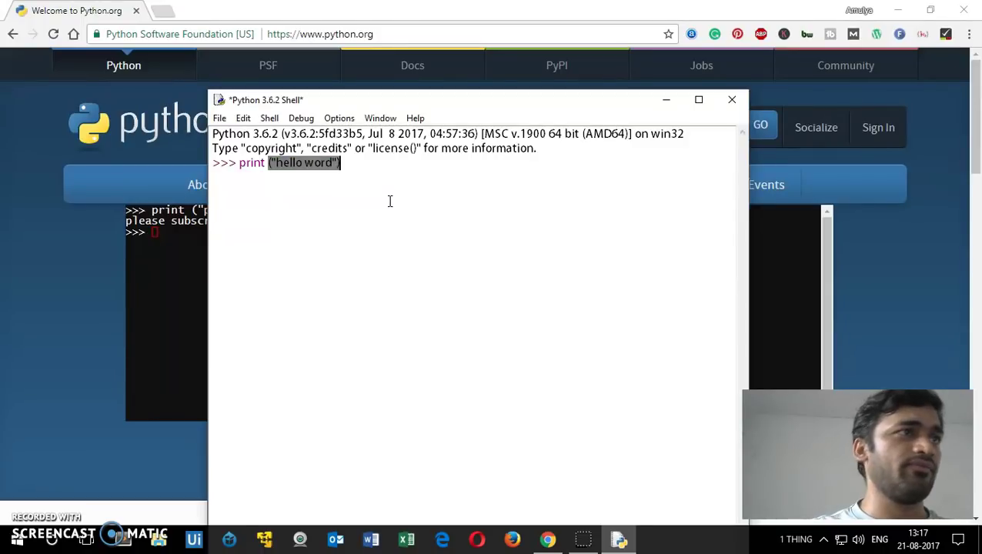
key(Return)
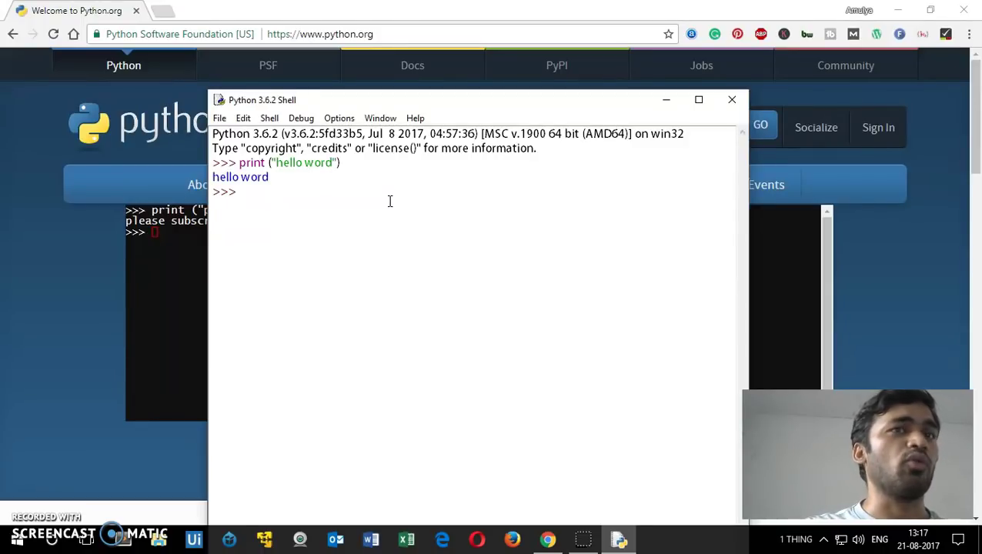
Evaluate 5-4, 456*2 and 456/12 (giving 38.0) in the IDLE shell
text(5)
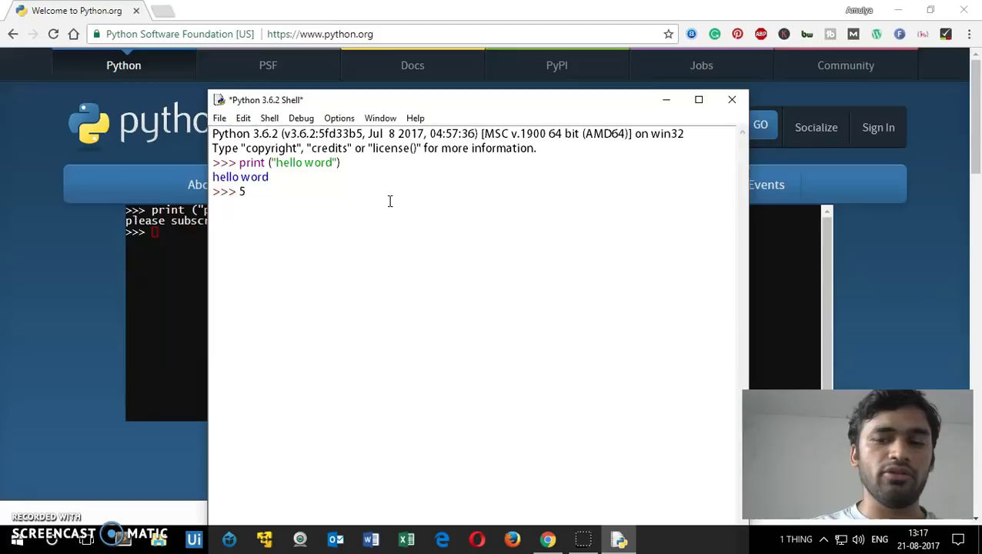
text(-4)
key(Return)
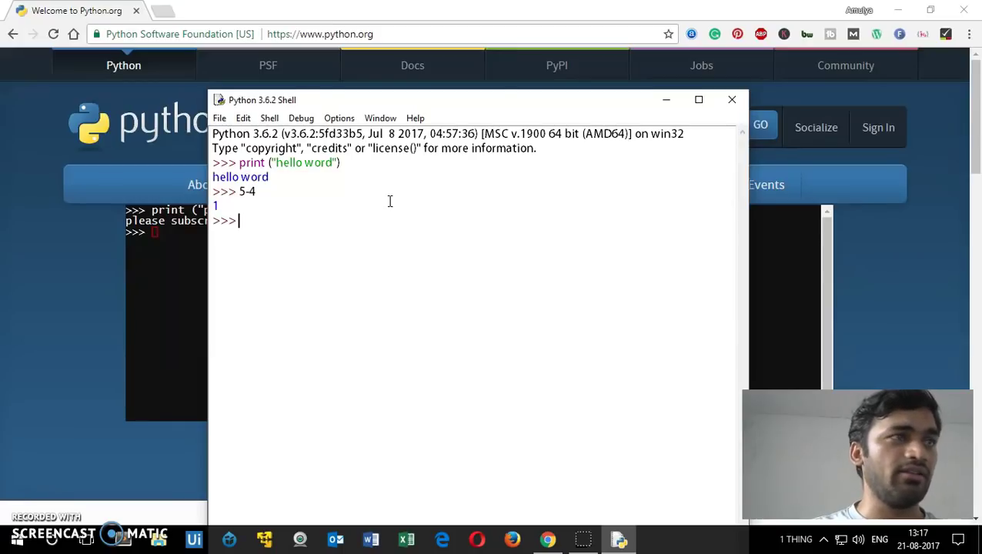
text(456*2)
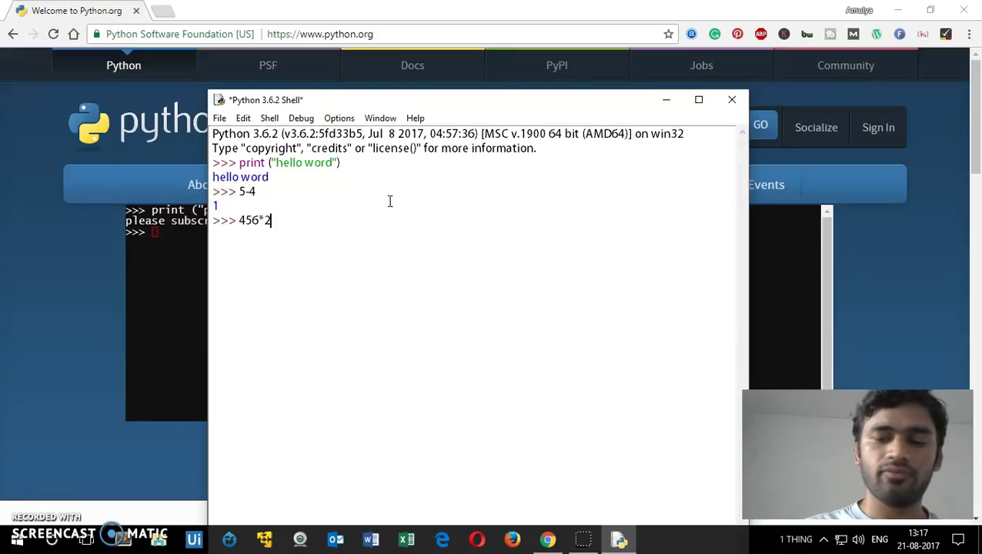
key(Return)
text(456)
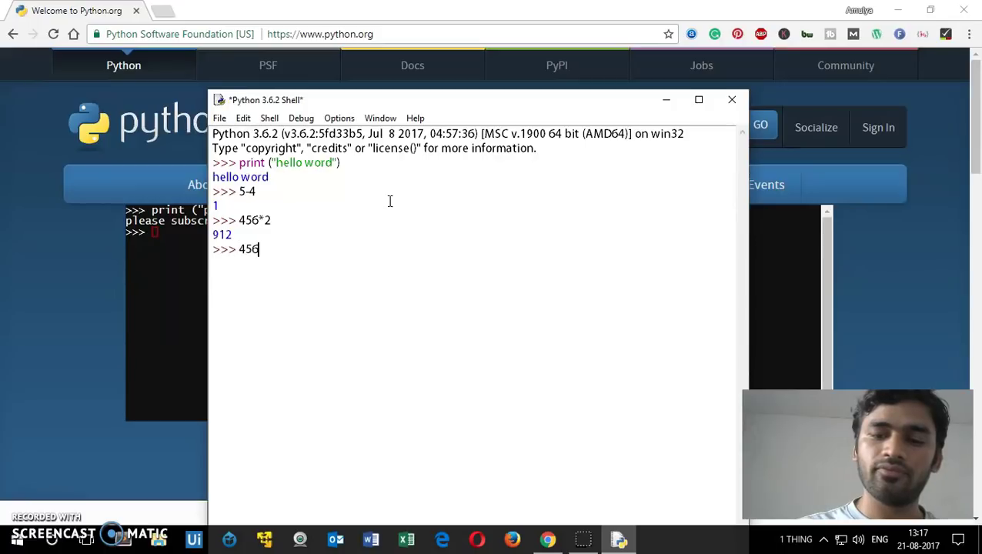
text(/12)
key(Return)
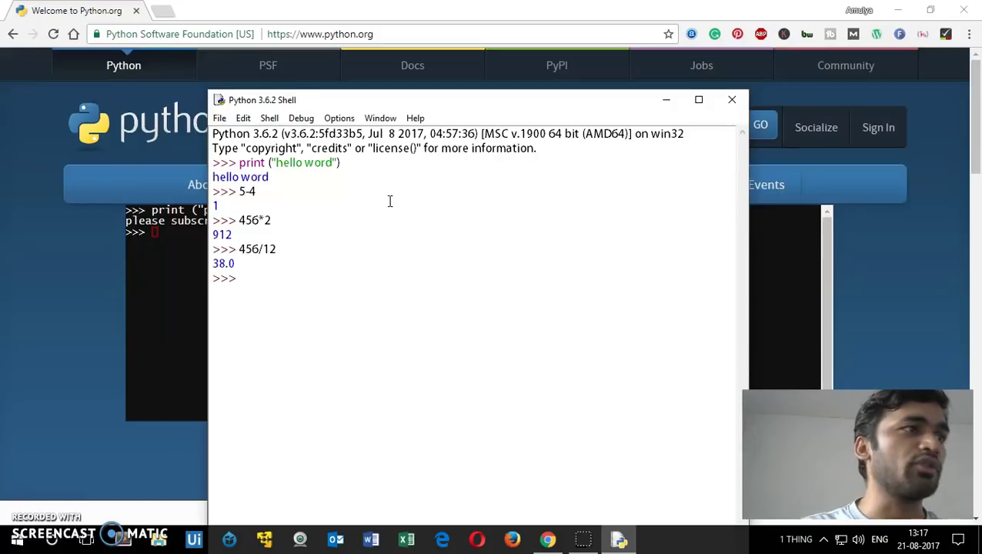
Enter exit twice, which only prints a reminder to use exit()
text(exit)
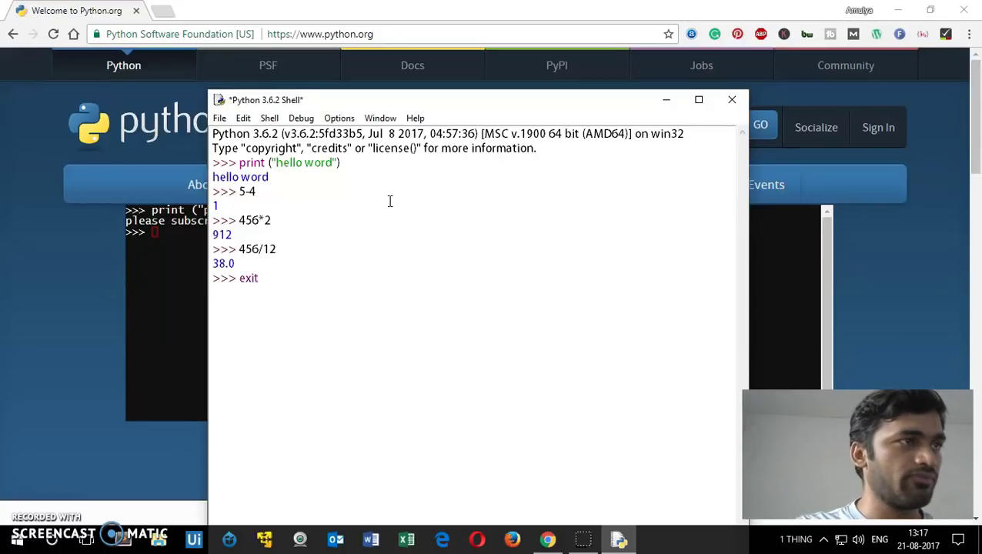
key(Return)
text(exit)
key(Return)
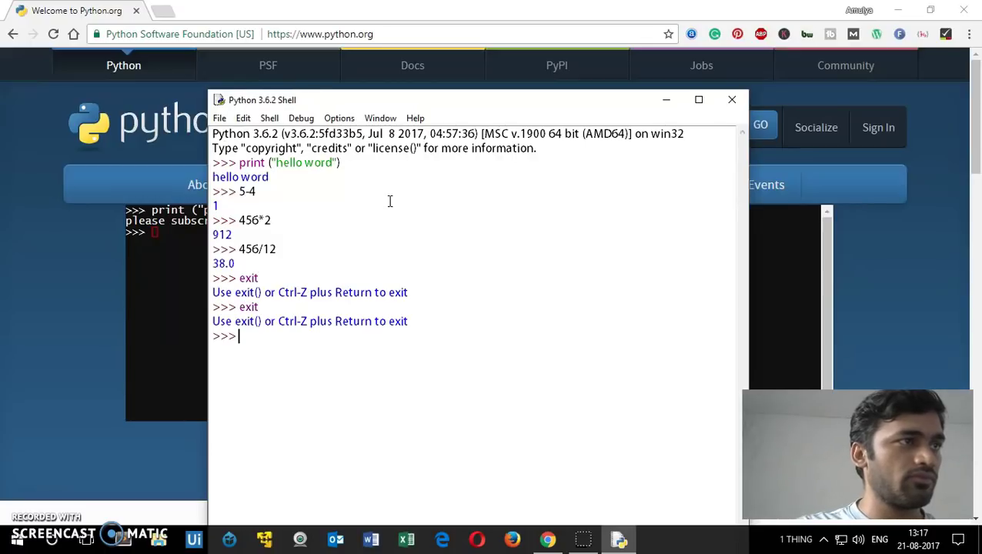
Close the IDLE shell with quit() and launch Command Prompt via a cmd search
text(quit())
key(Return)
key(Return)
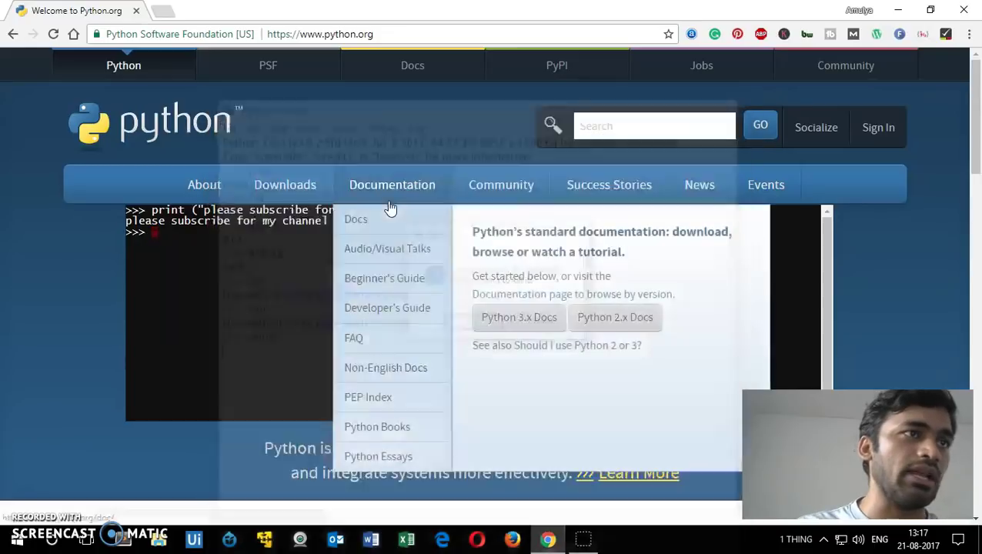
click(15, 541)
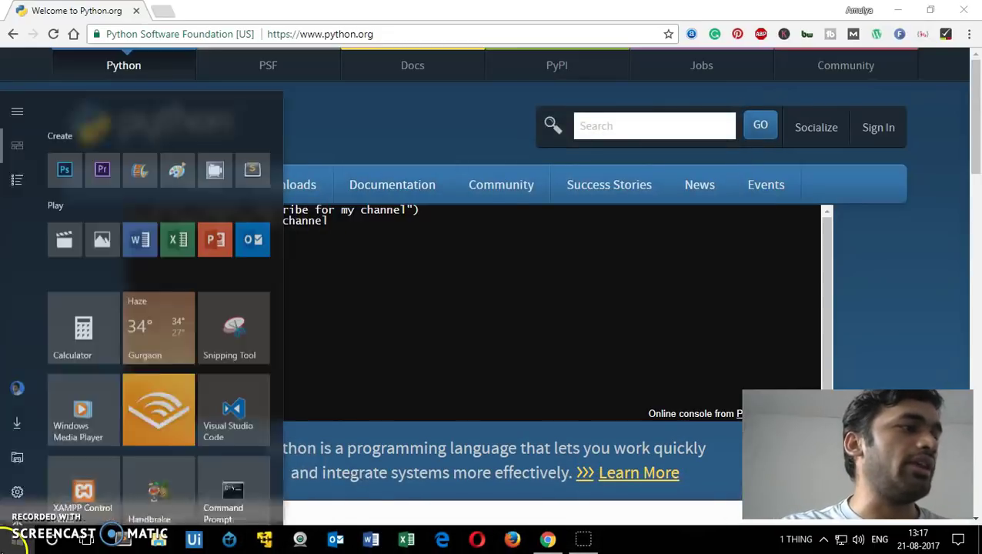
text(cmd)
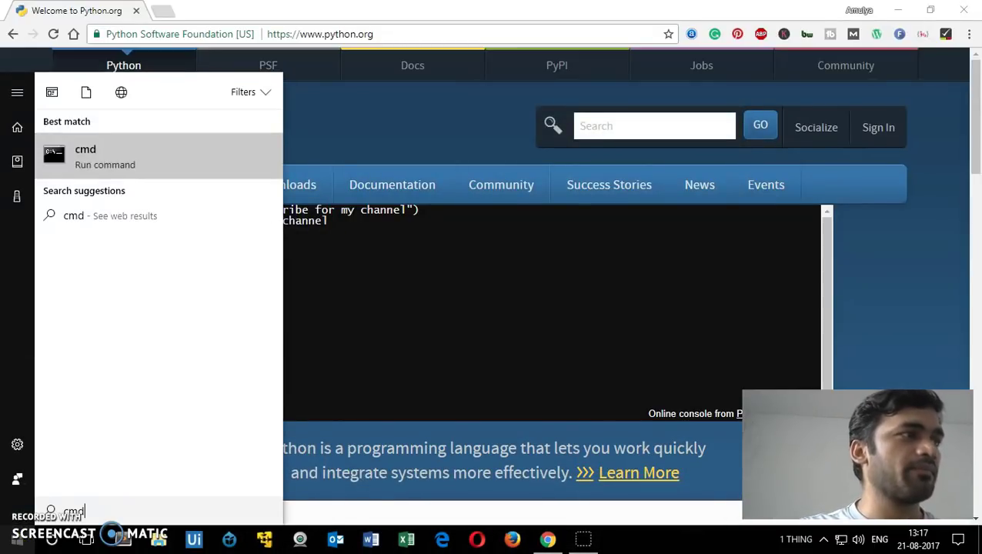
key(Return)
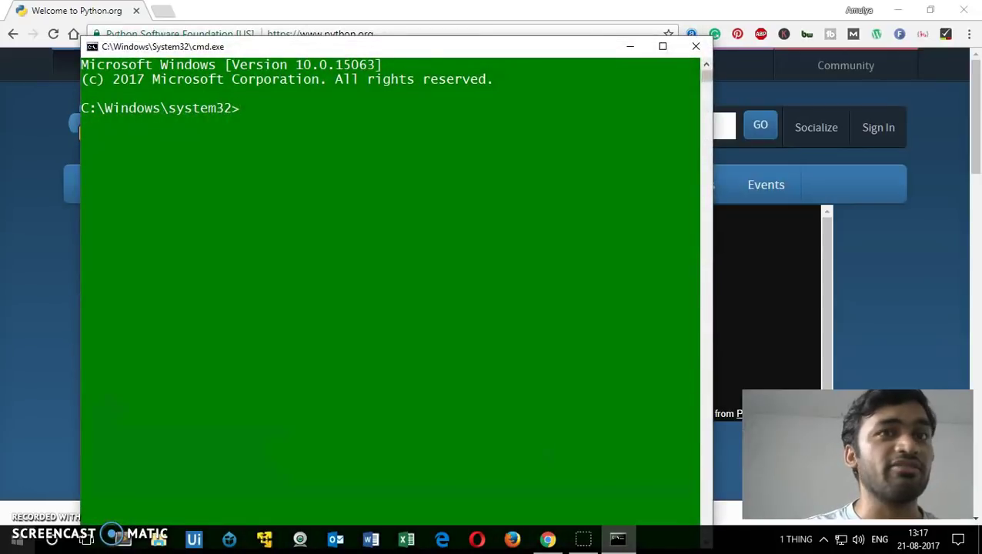
Start the python interpreter, showing the Python 3.6.2 banner and a >>> prompt
text(python)
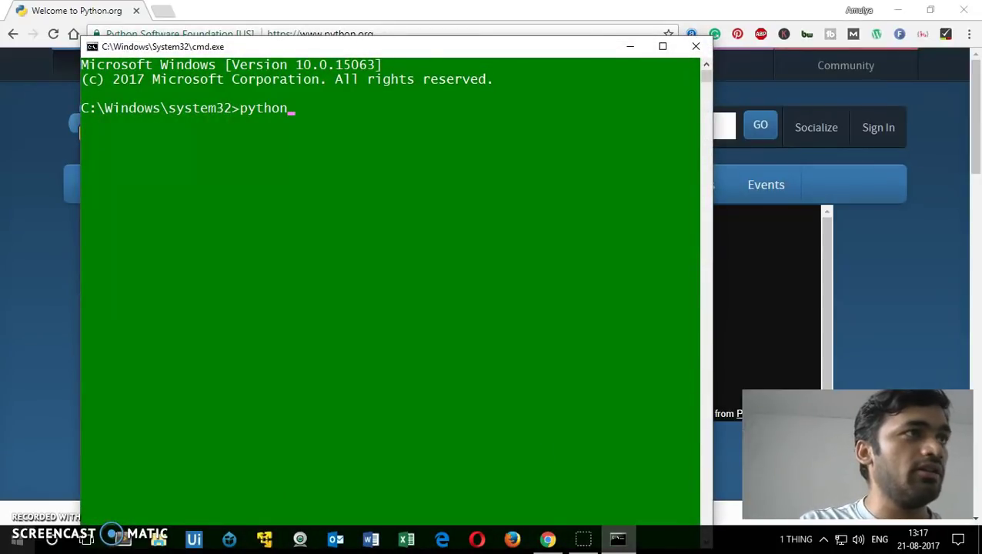
key(Return)
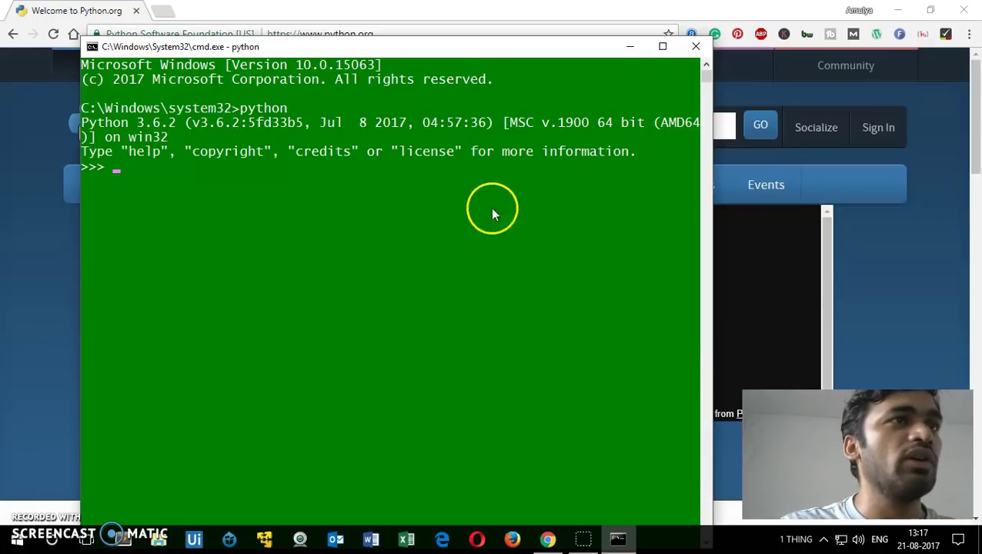
drag(599, 127, 625, 194)
click(442, 192)
click(164, 167)
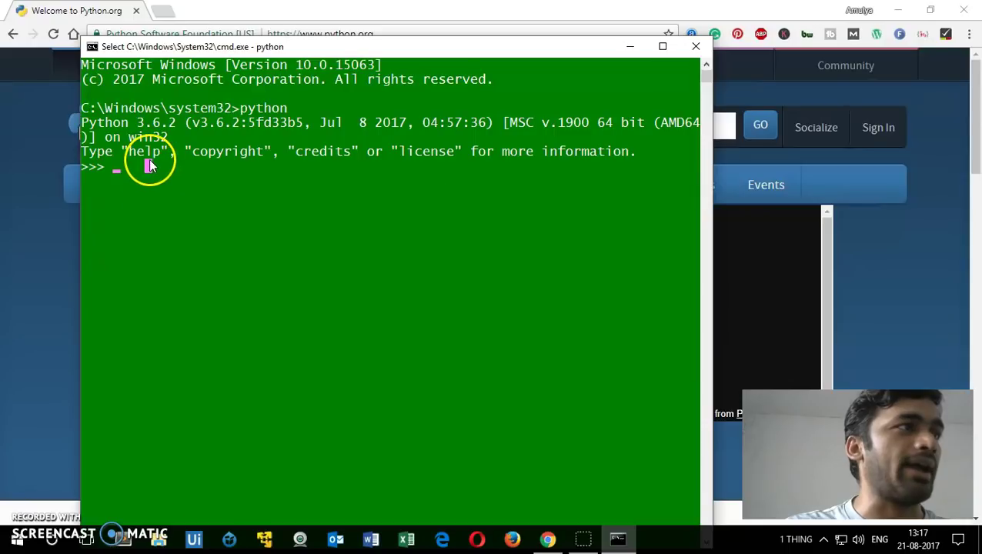
click(120, 173)
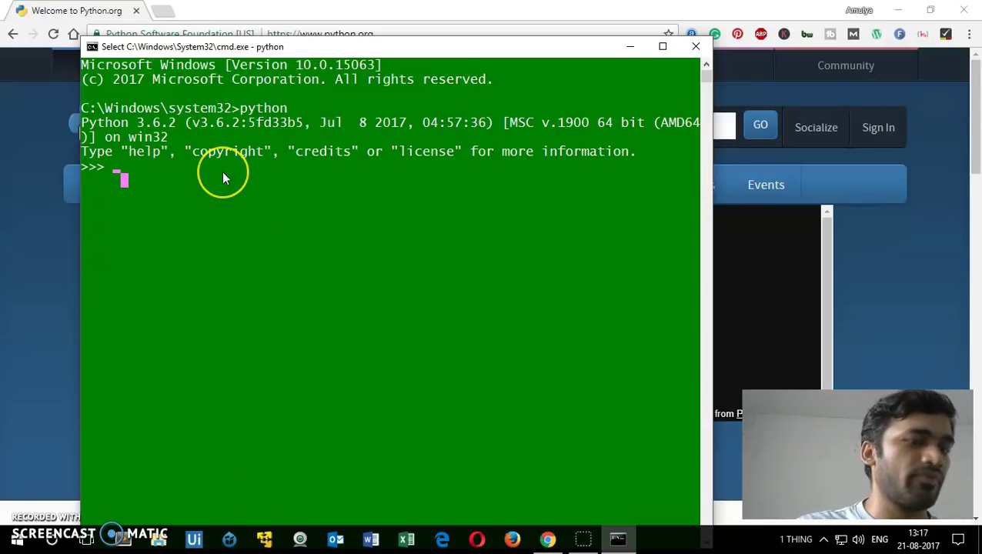
key(Escape)
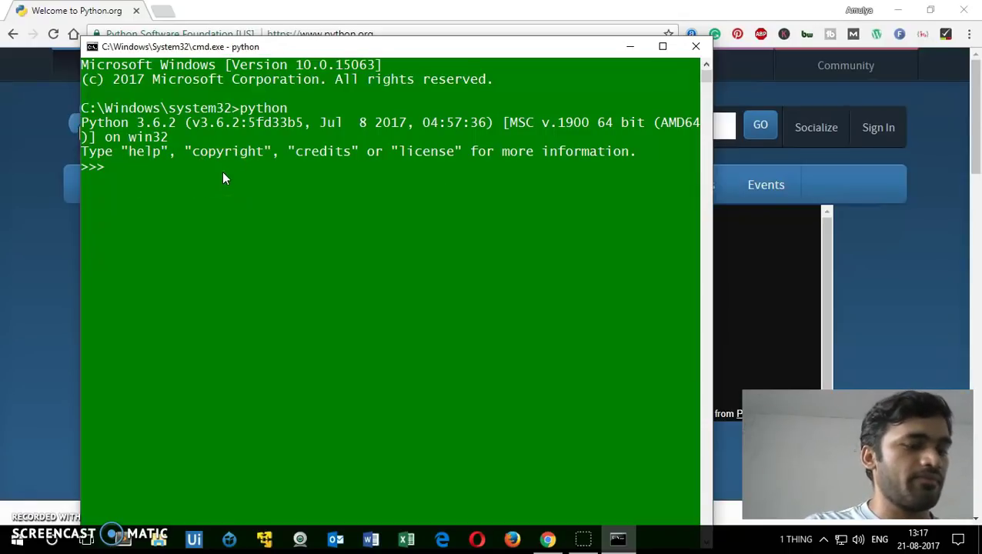
Run print ( Thank you for watching this video ) unquoted, get a SyntaxError, and recall it
text(print)
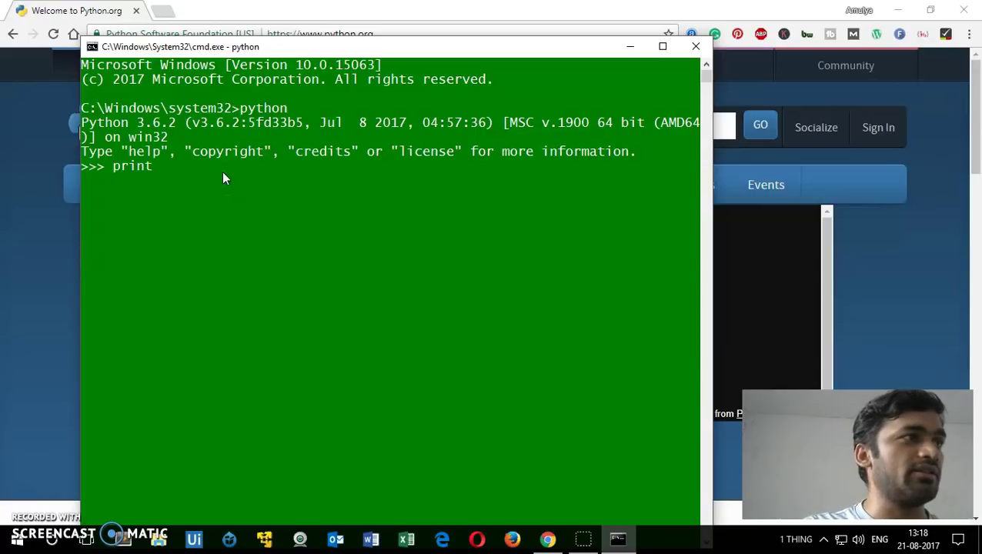
text( ( Thank)
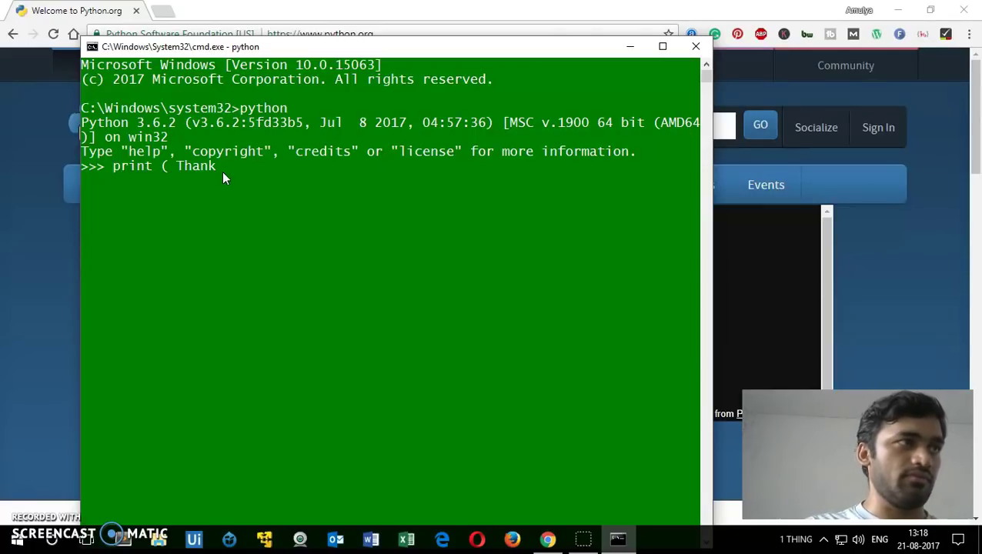
text( you )
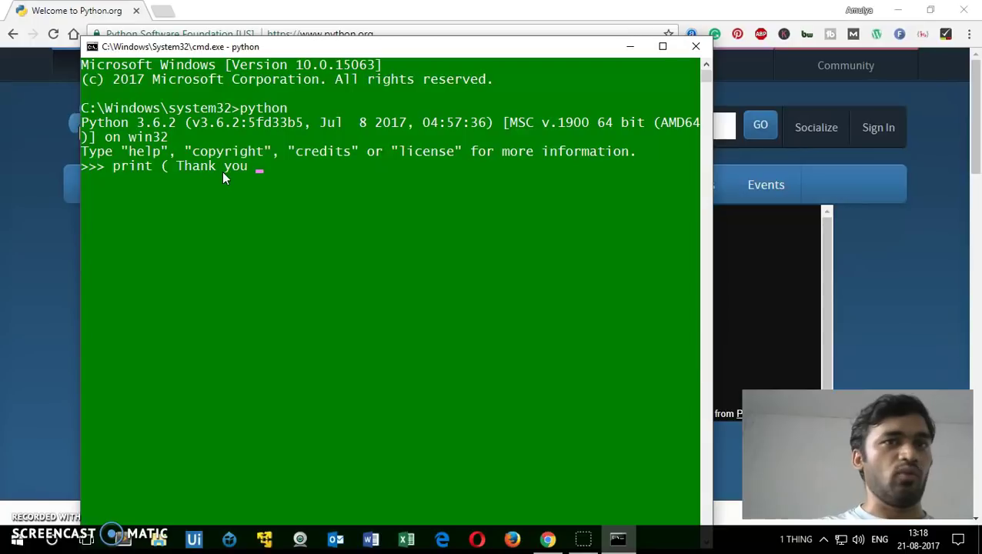
text(for w)
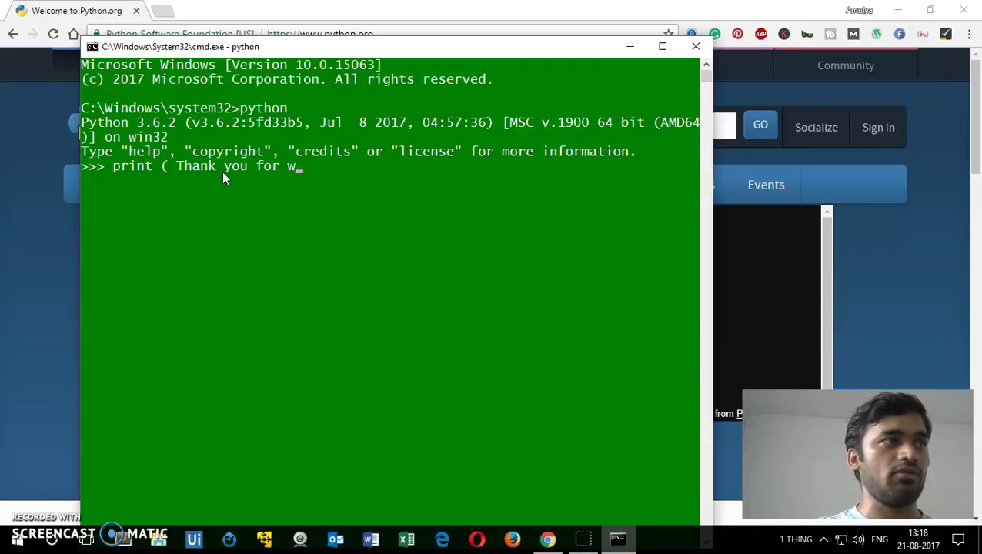
text(atching )
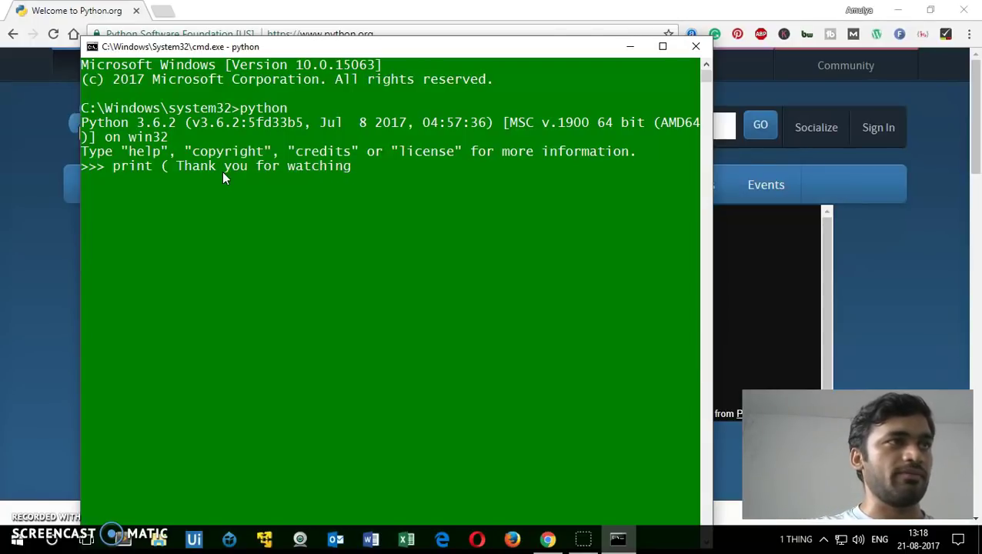
text(this video)
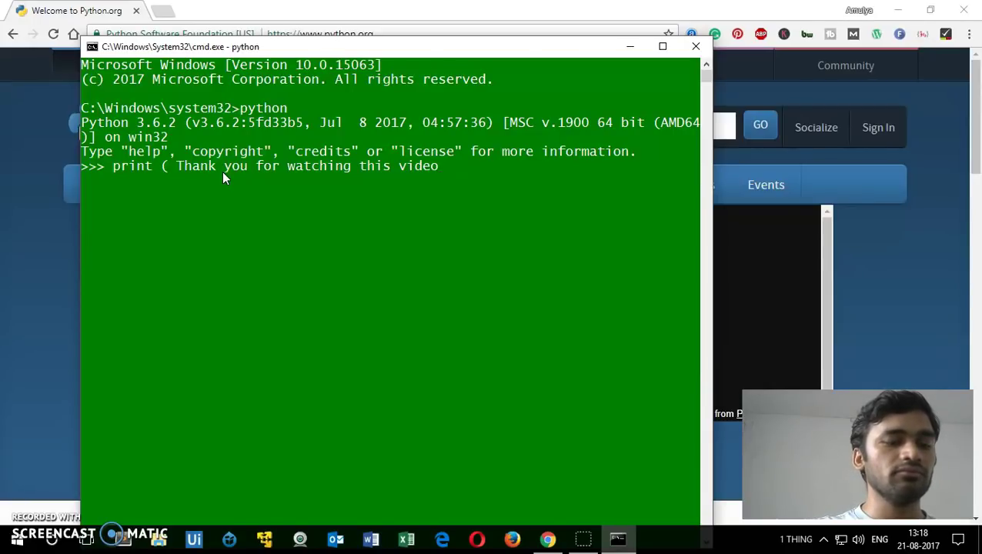
text( ))
key(Return)
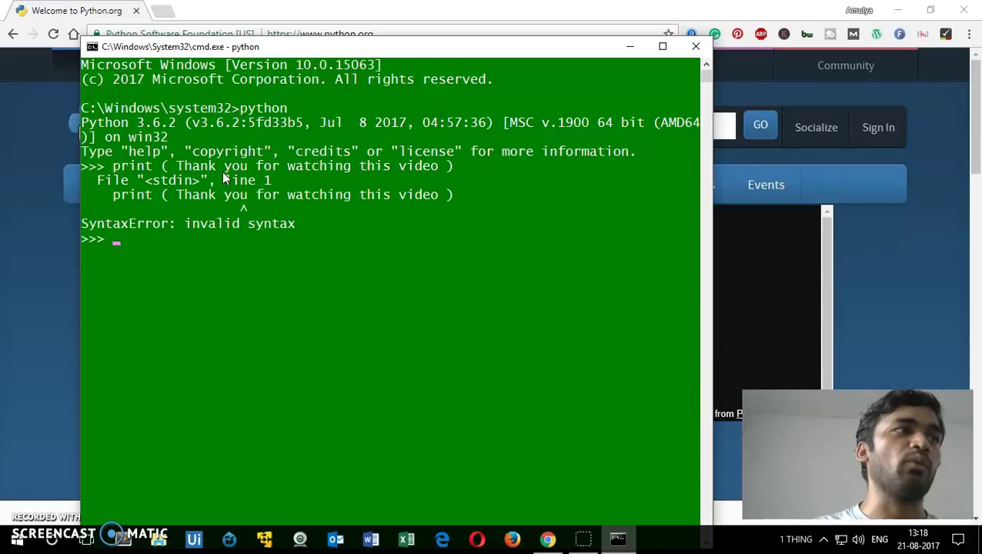
key(Up)
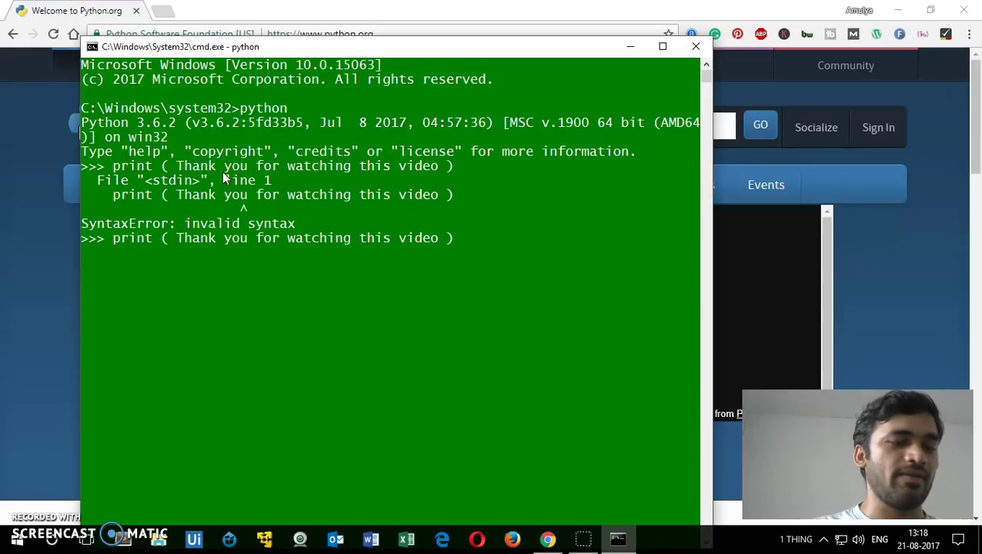
Edit the recalled line to add quote marks after the word video
key(Left)
key(Left)
key(Left)
key(Left)
key(Left)
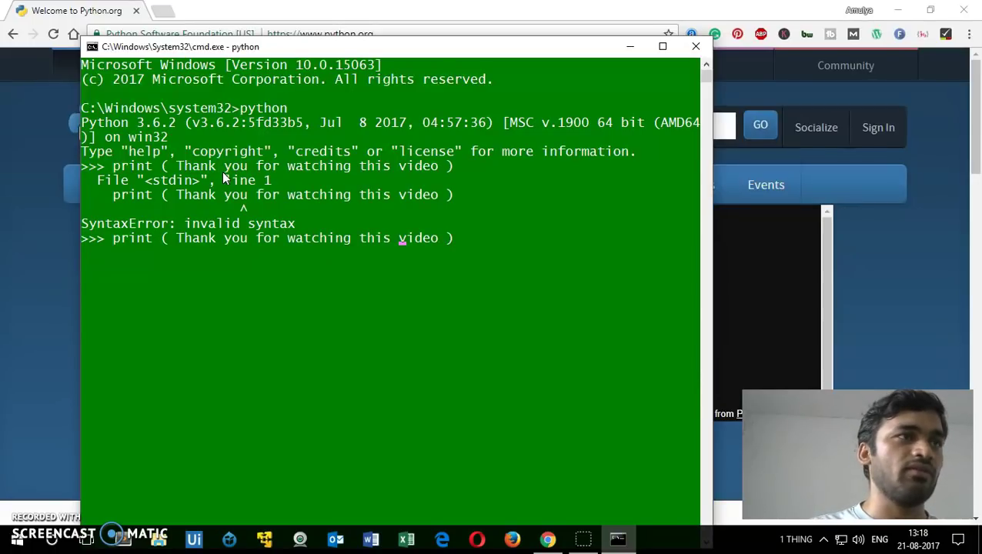
key(Right)
key(Right)
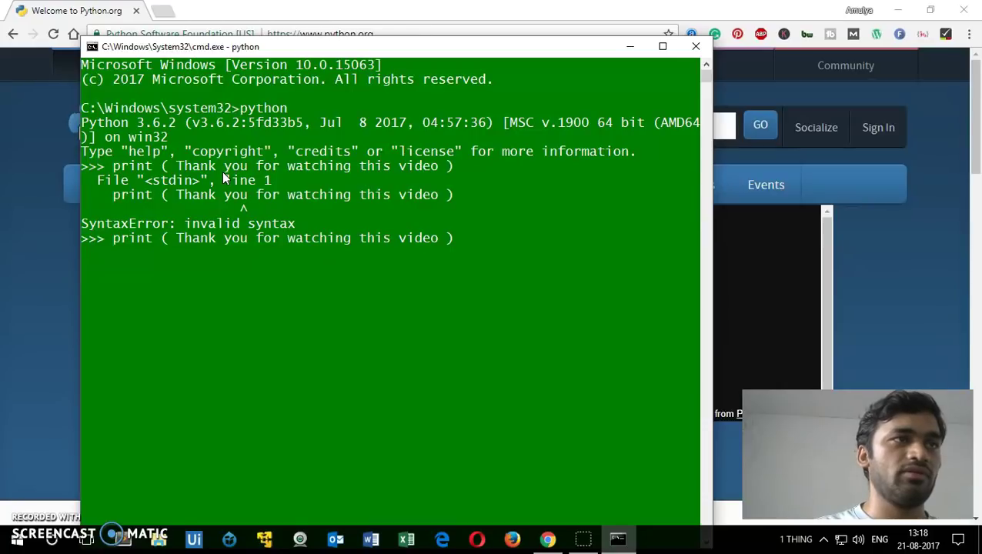
text("")
key(BackSpace)
key(BackSpace)
key(Right)
key(Right)
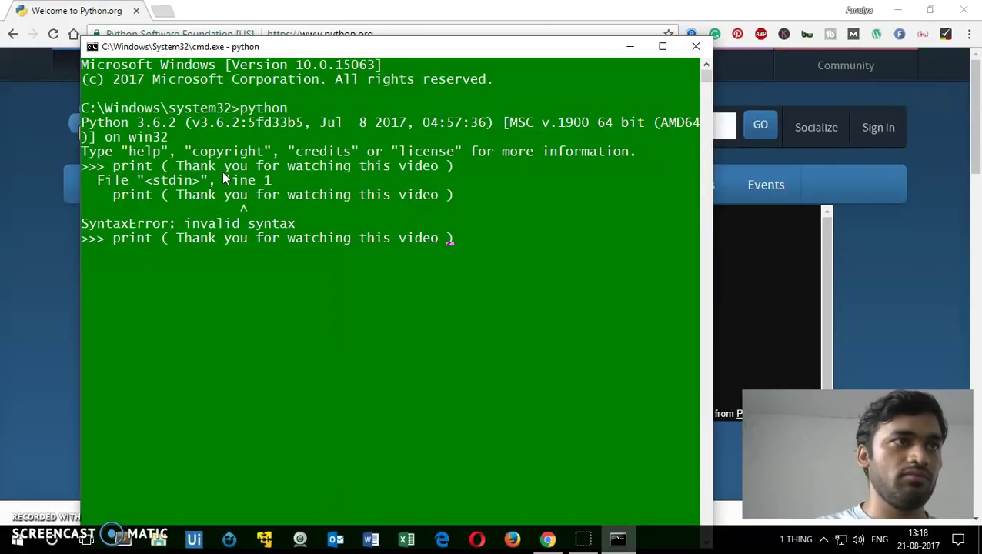
key(Left)
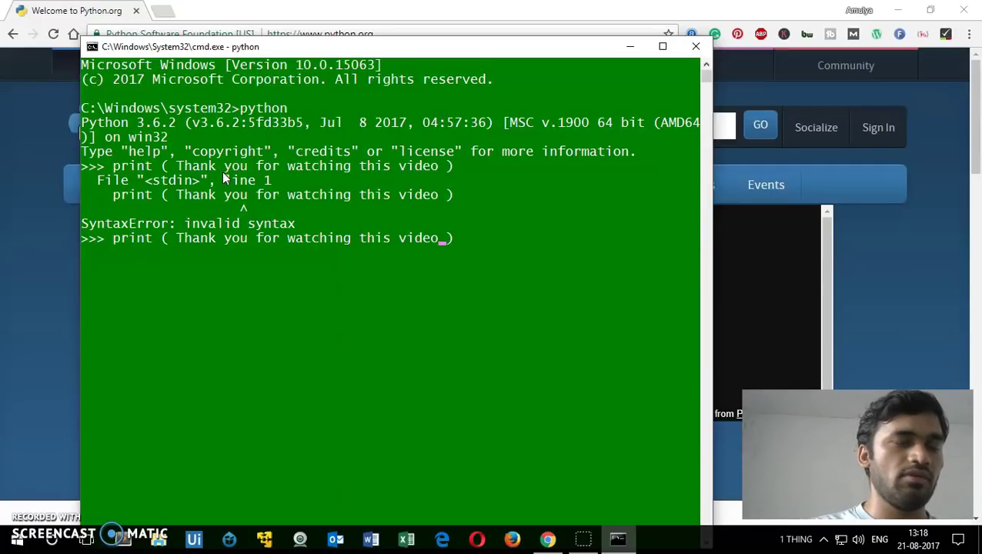
text("")
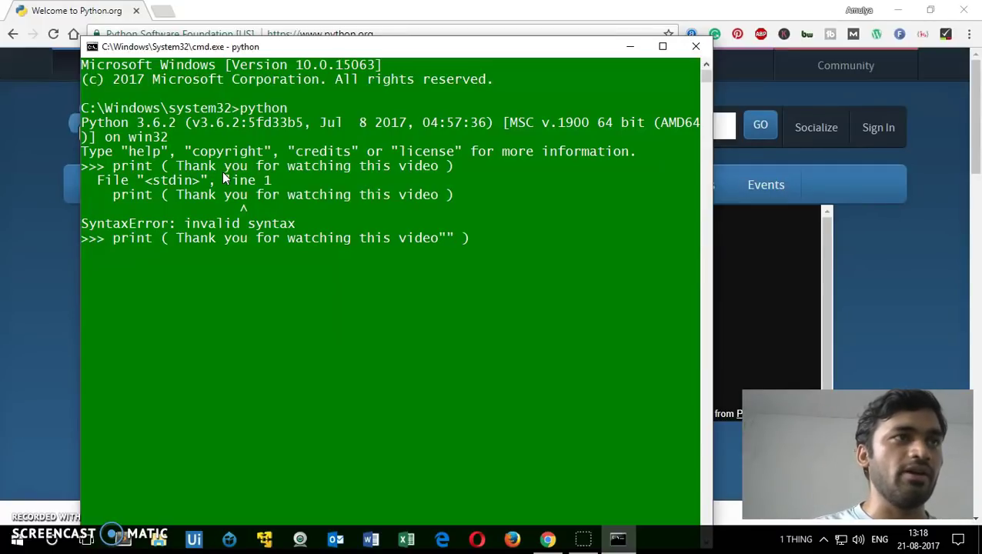